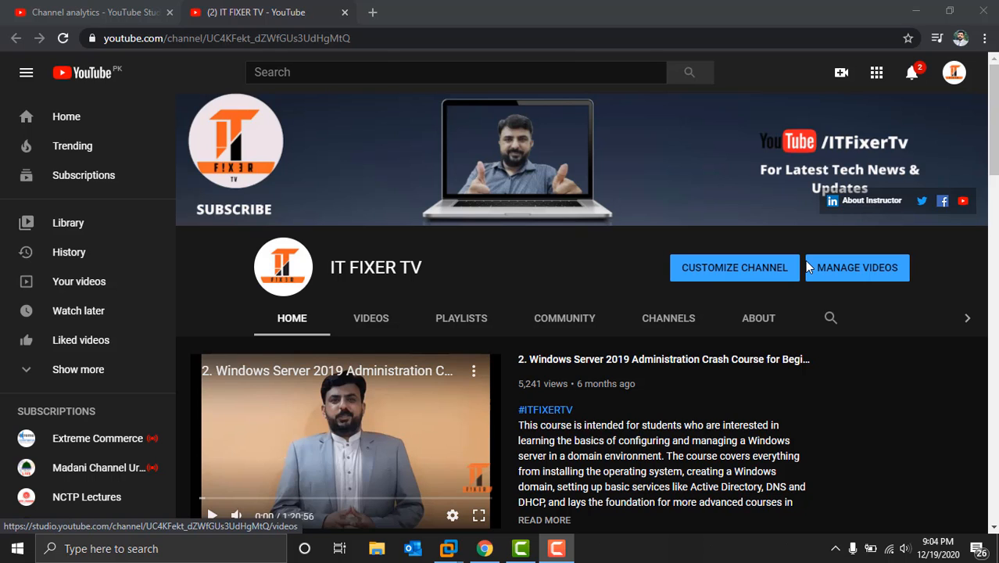
Step: Switch to the Windows Server 2019 virtual machine and start the Add Roles and Features Wizard from Server Manager
mouse_move(448, 548)
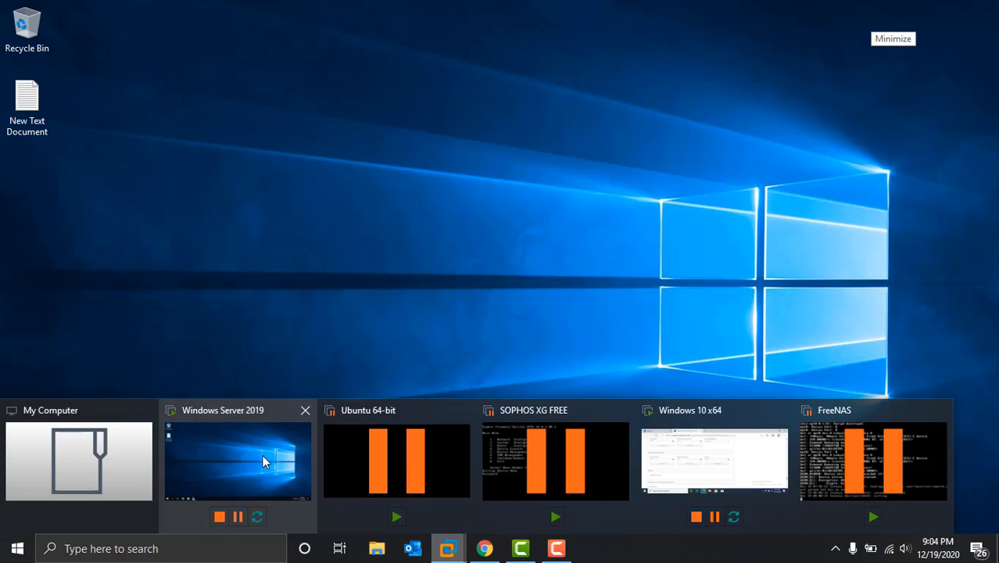
click(268, 458)
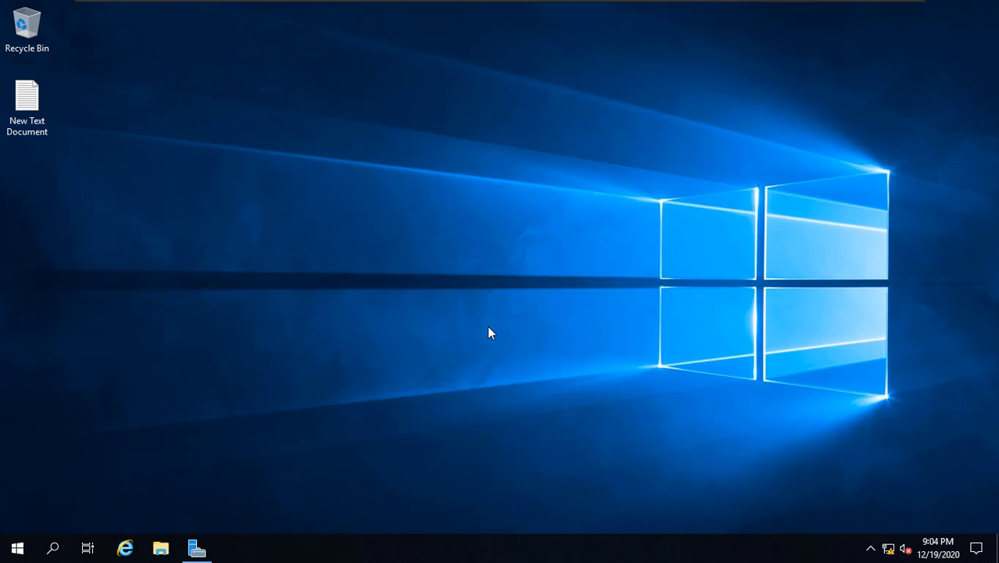
click(196, 547)
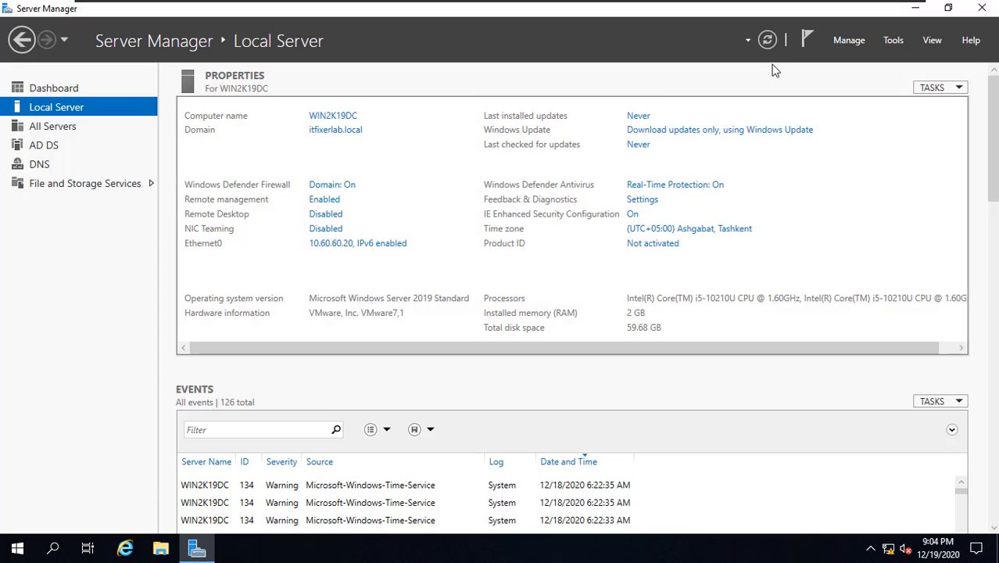
click(847, 46)
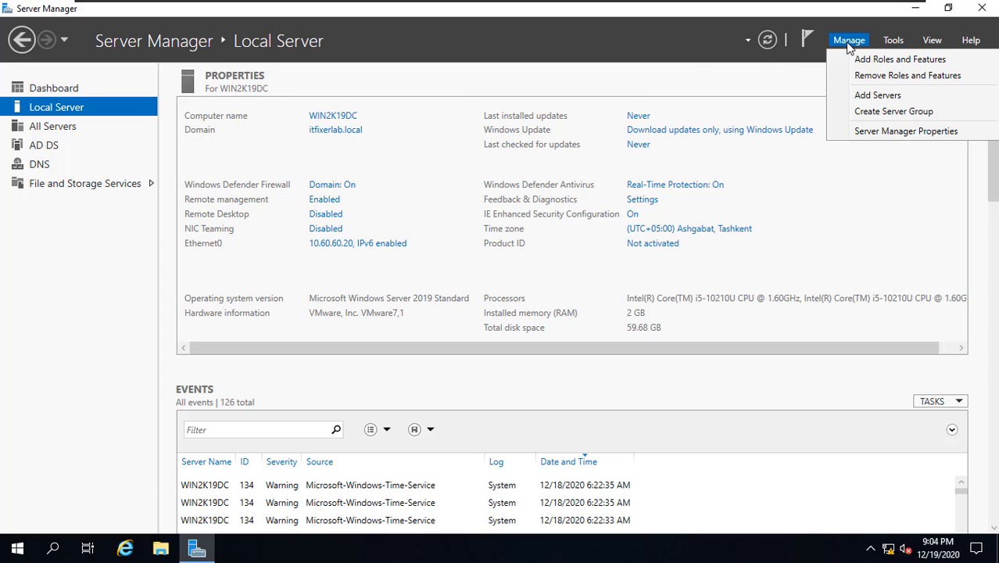
click(899, 63)
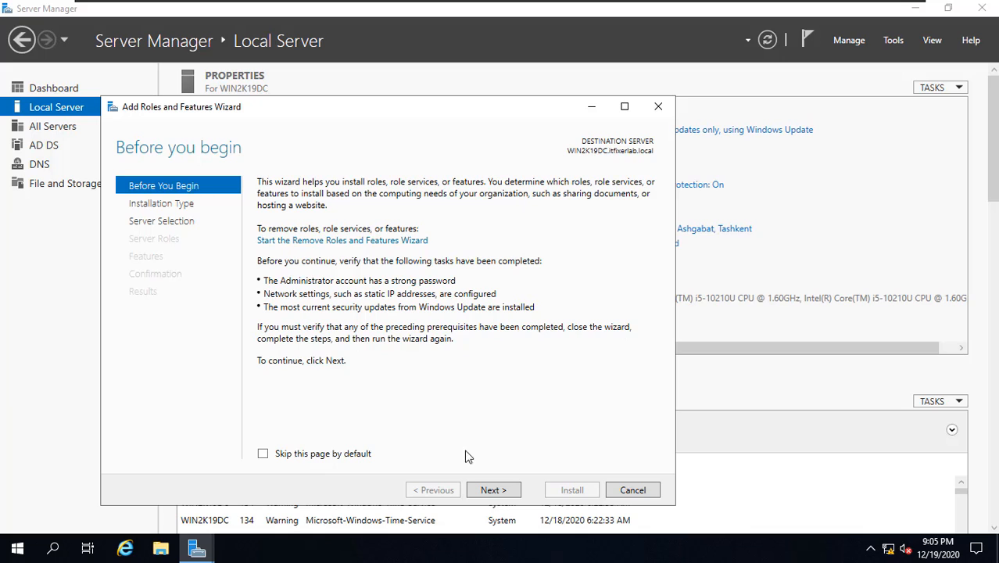
Step: Choose a role-based or feature-based installation with the WIN2K19DC server from the server pool as destination
click(494, 491)
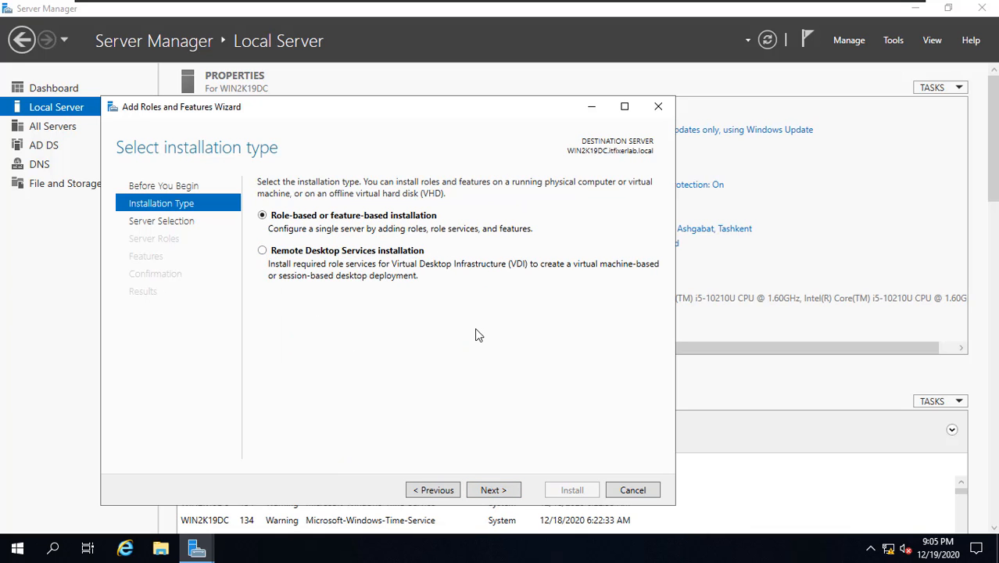
click(493, 491)
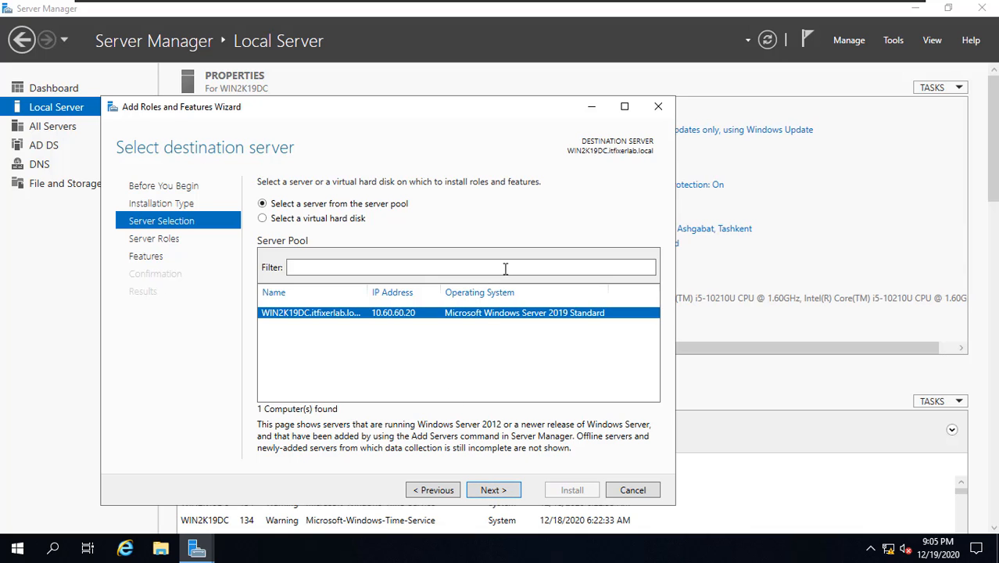
click(489, 492)
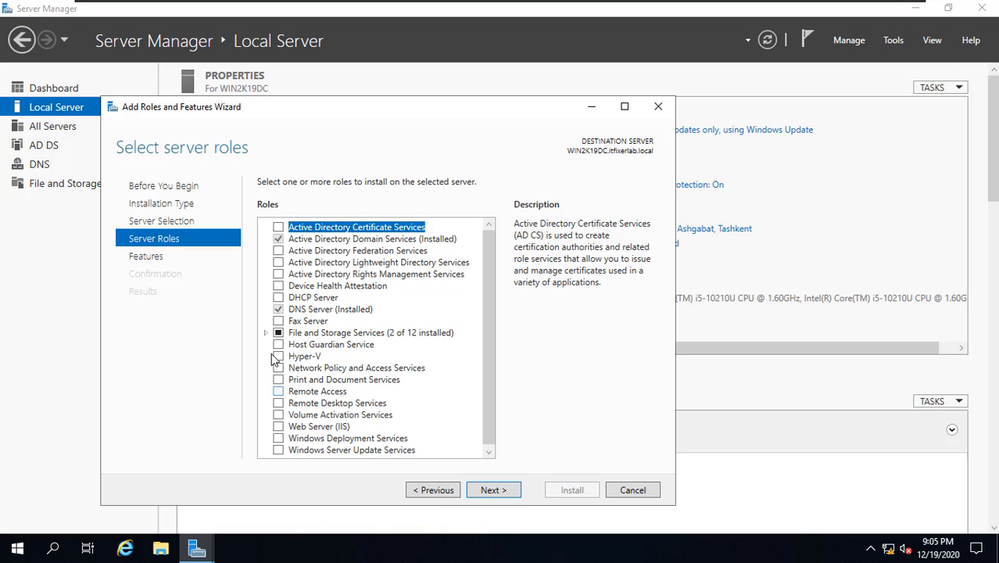
Step: Select the DHCP Server role and add its required management tools
click(303, 300)
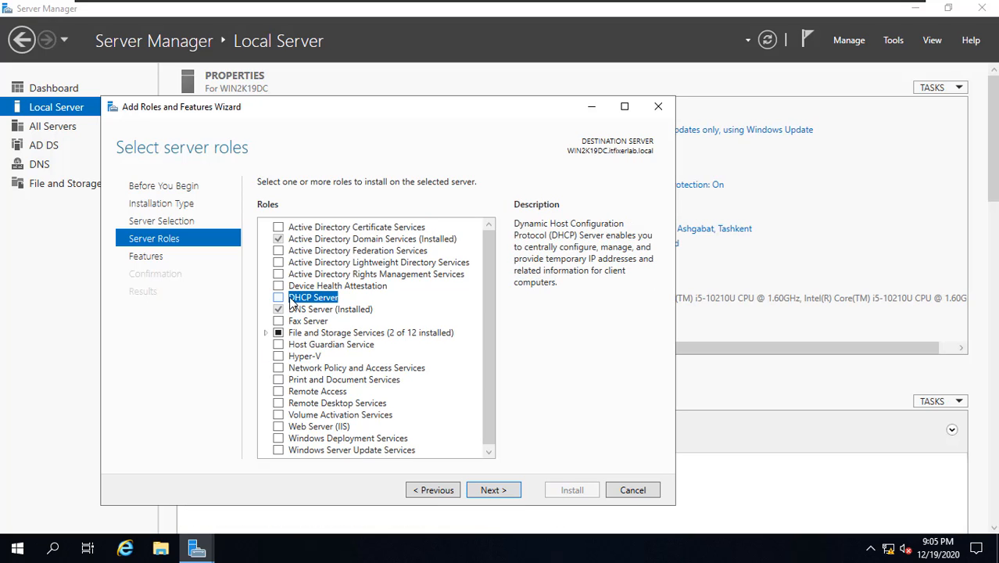
click(279, 298)
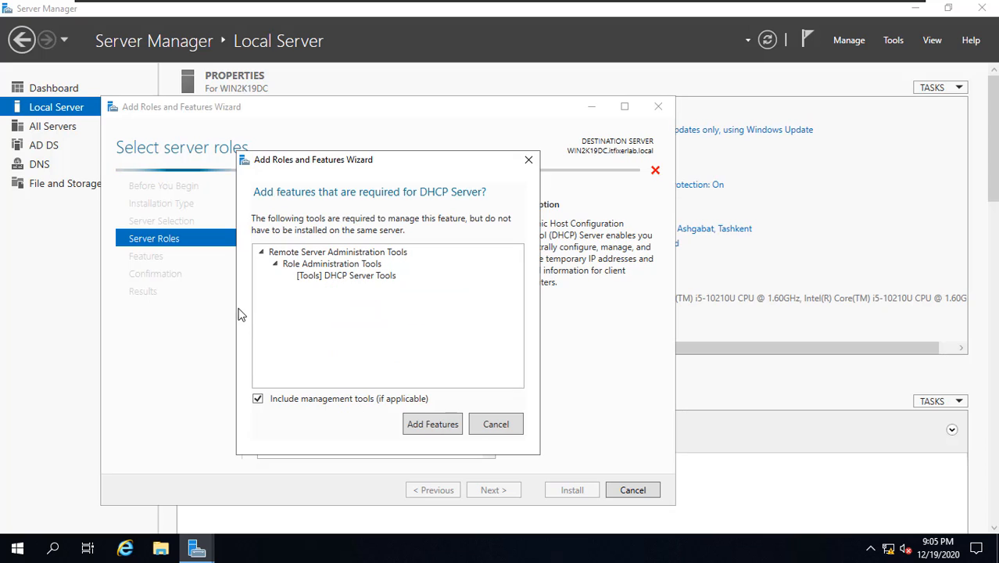
click(431, 427)
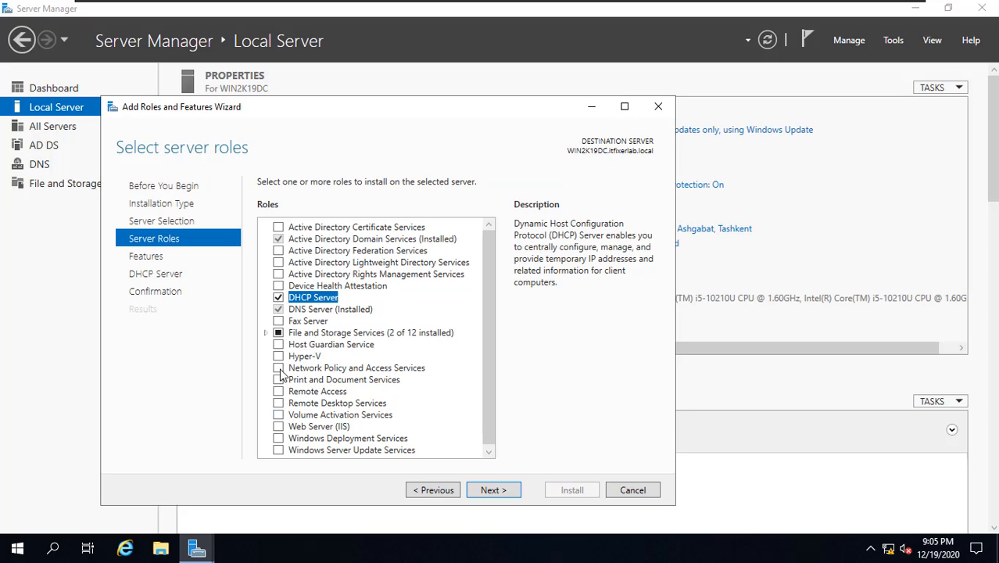
click(492, 493)
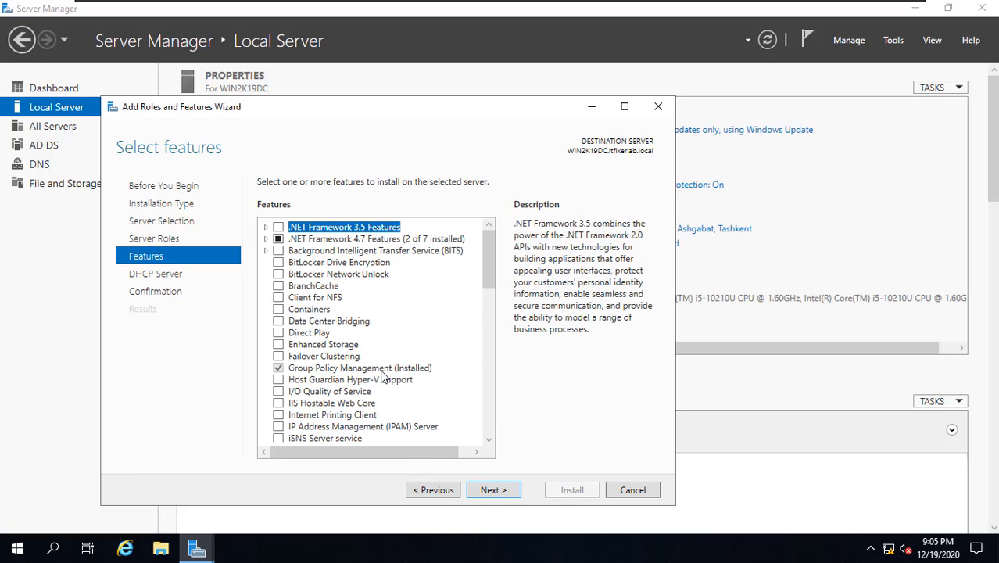
Step: Keep the default features, install the DHCP Server role and close the wizard once installation finishes
click(489, 492)
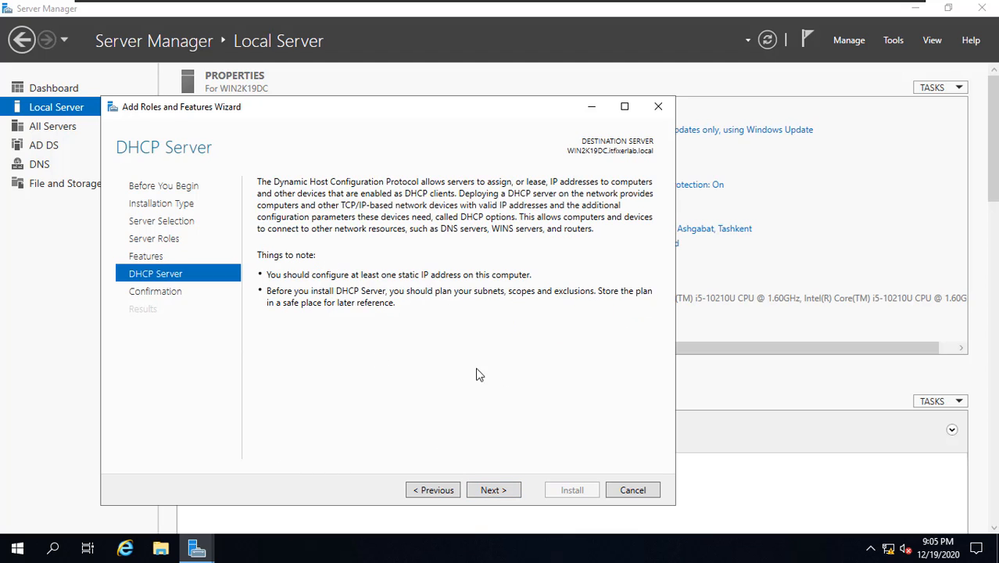
click(492, 490)
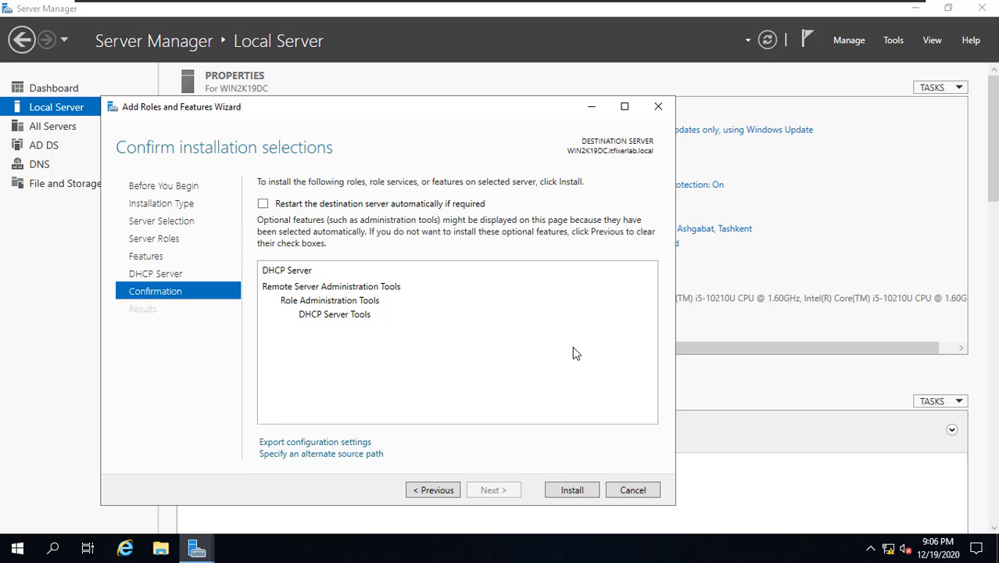
click(570, 489)
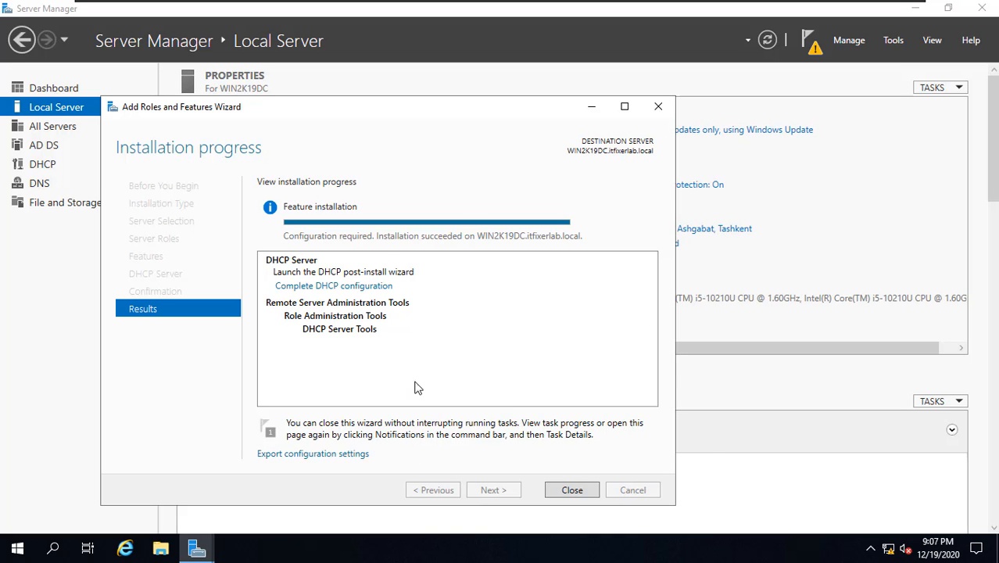
click(575, 489)
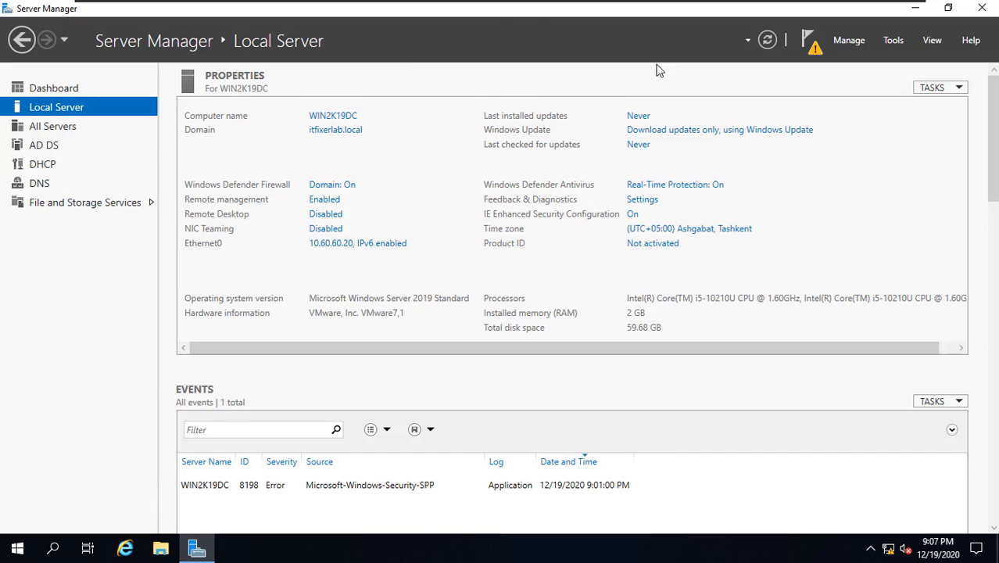
Step: Complete the DHCP post-install configuration, authorizing the server with the preset domain administrator credentials, and check the task notifications
click(812, 49)
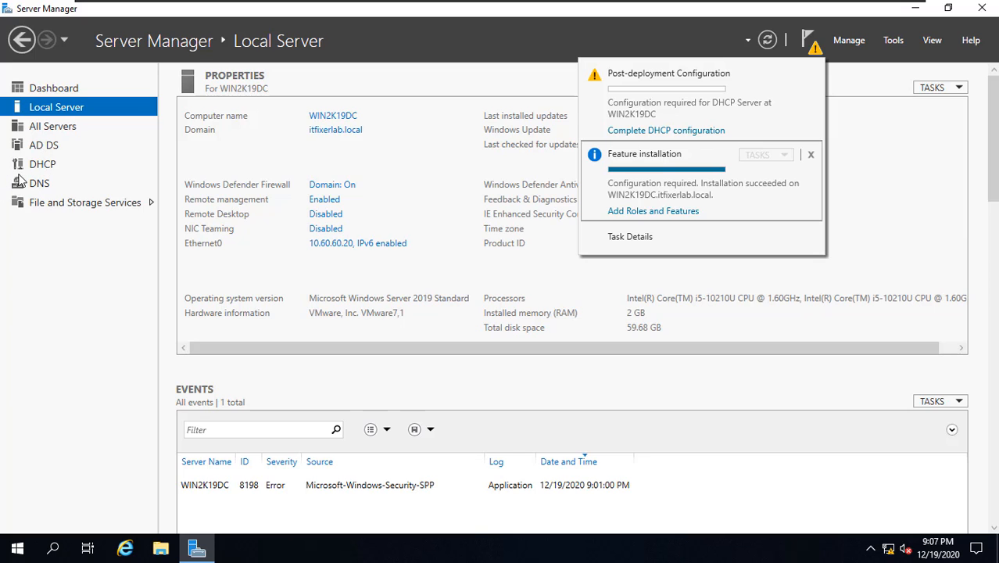
click(667, 131)
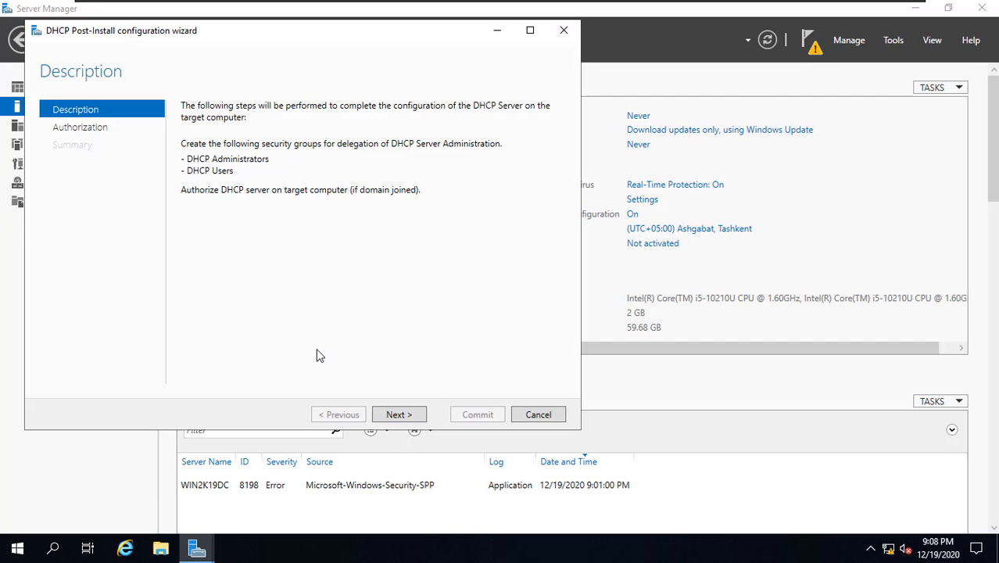
click(396, 415)
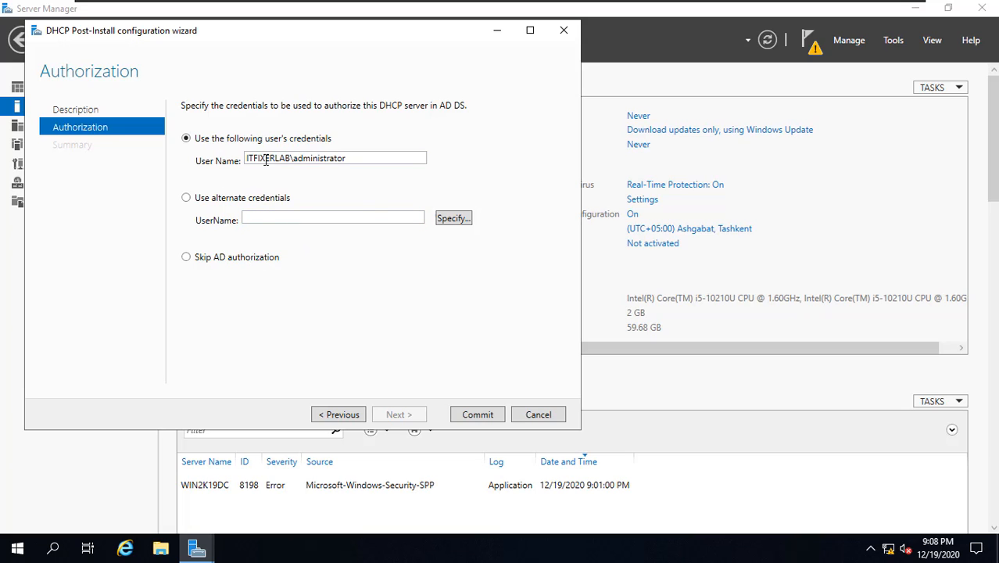
click(480, 415)
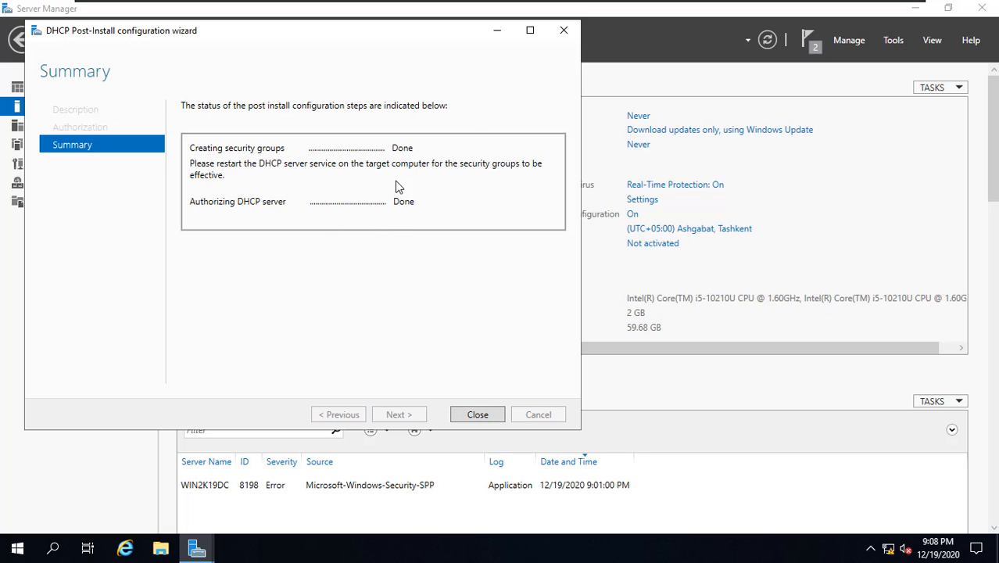
click(478, 415)
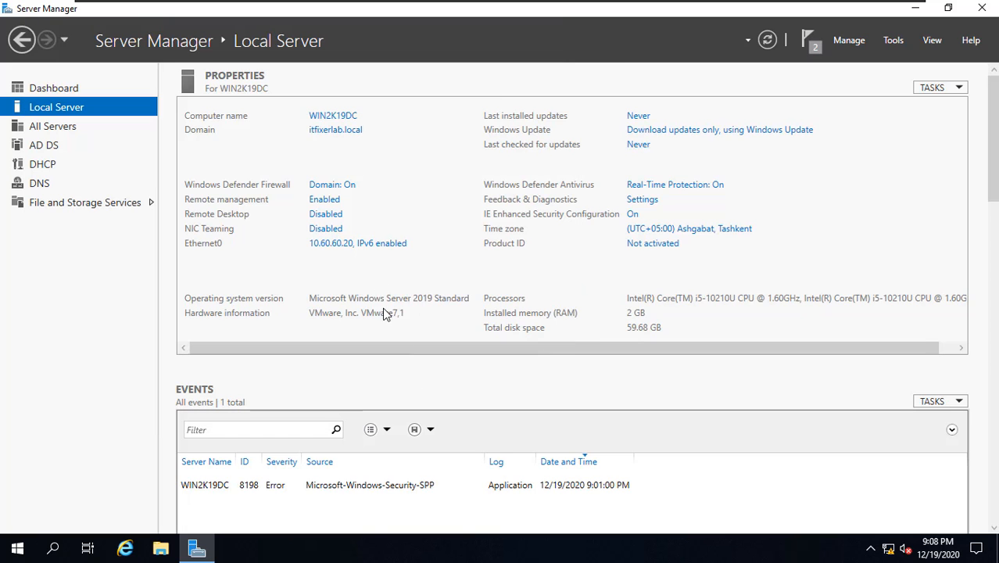
click(810, 45)
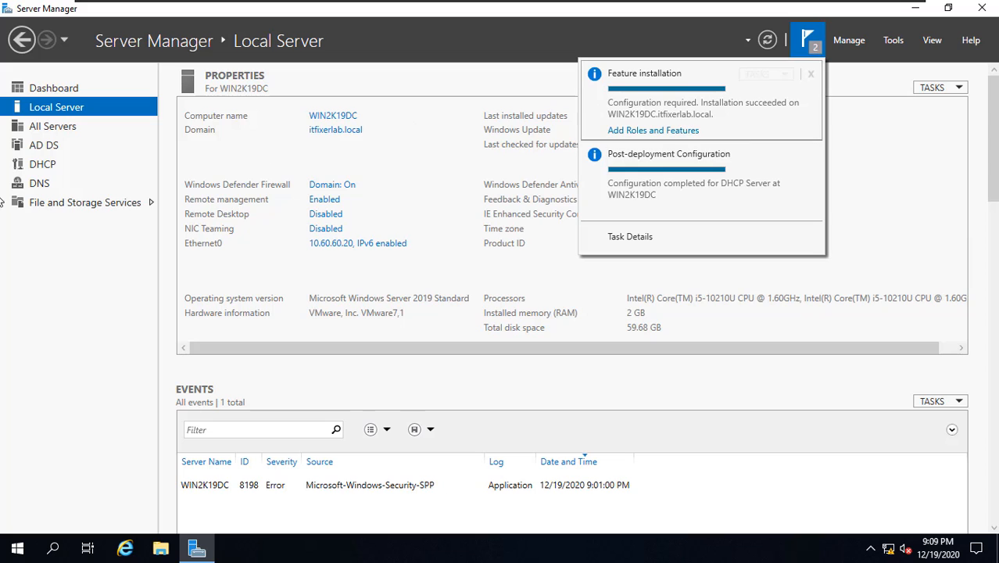
Step: Open the DHCP management console, maximize its window and widen the console tree to show the full server name
click(34, 166)
click(19, 548)
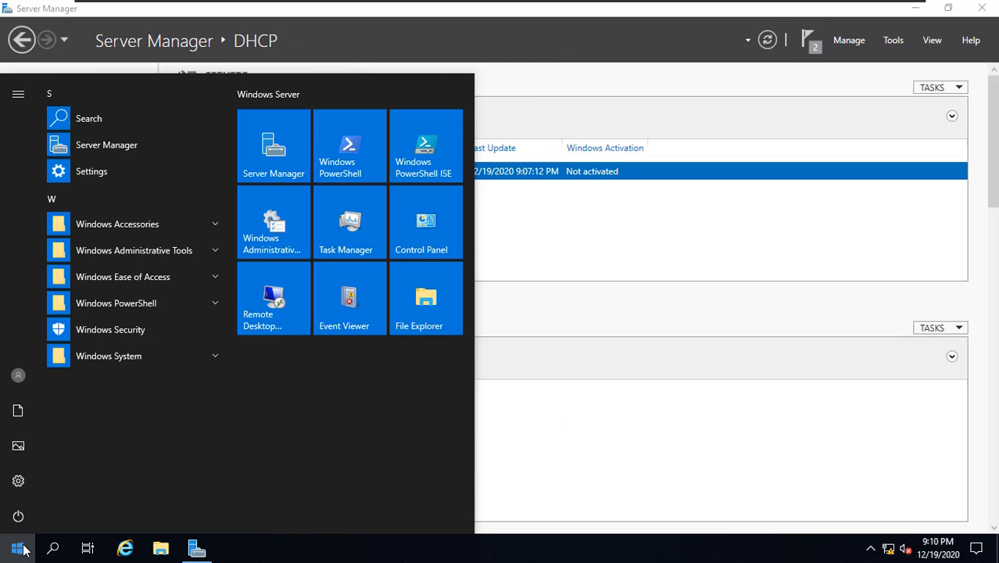
text(dhc)
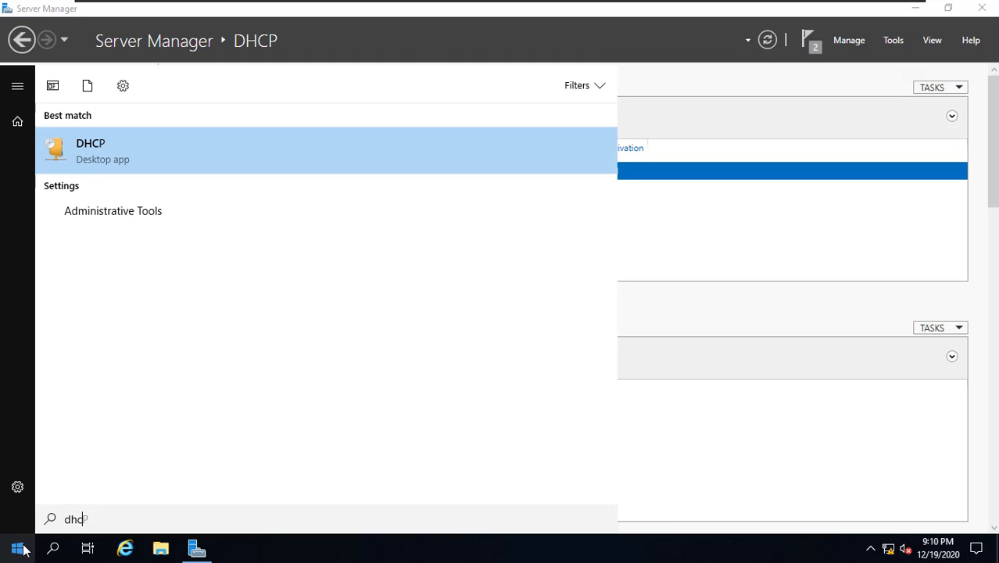
text(p)
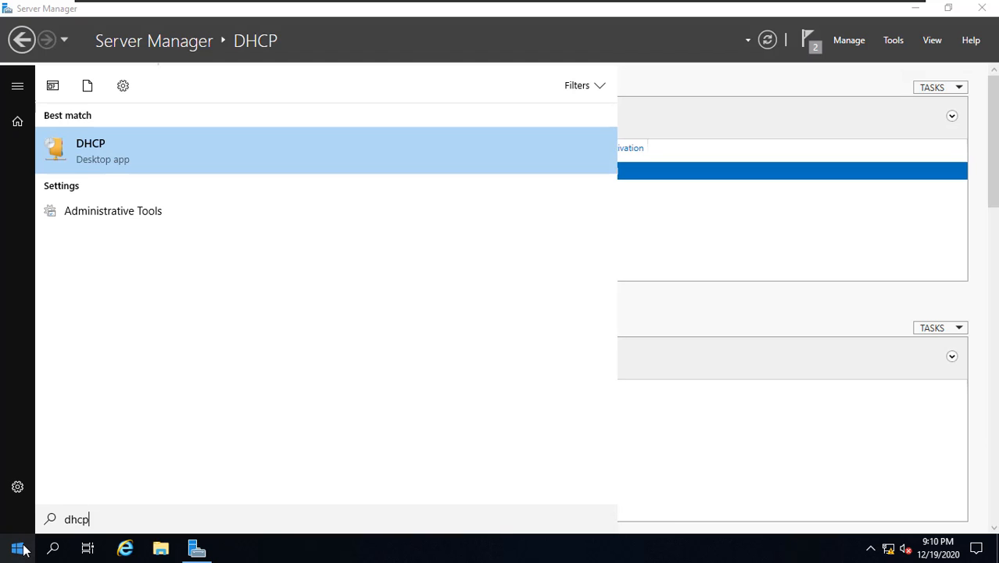
click(117, 151)
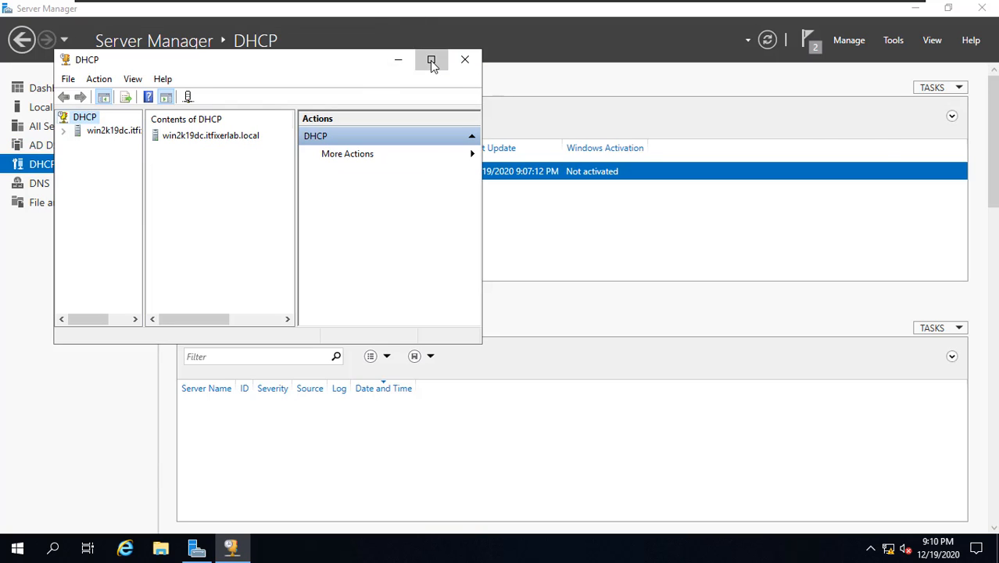
click(430, 60)
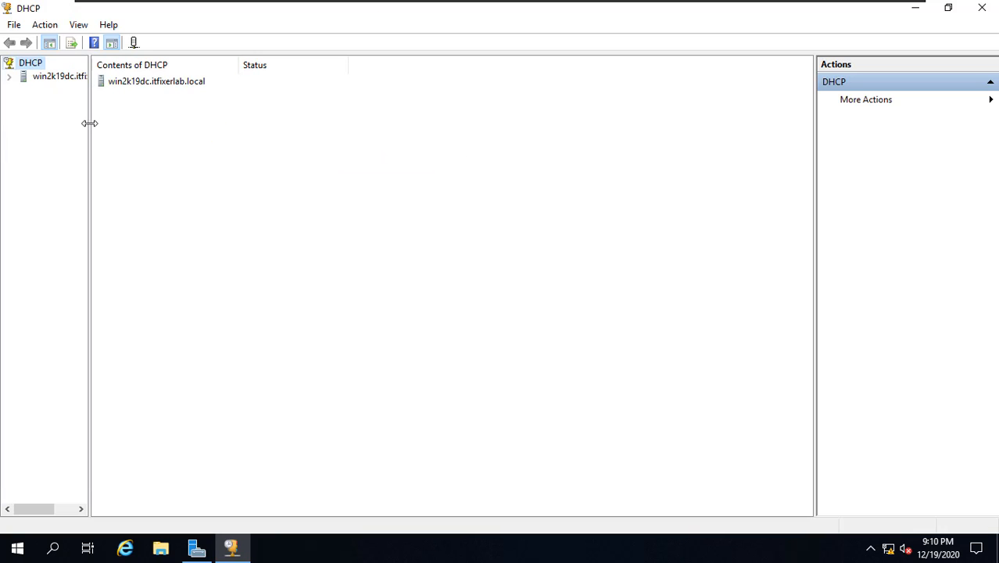
drag(91, 122, 212, 122)
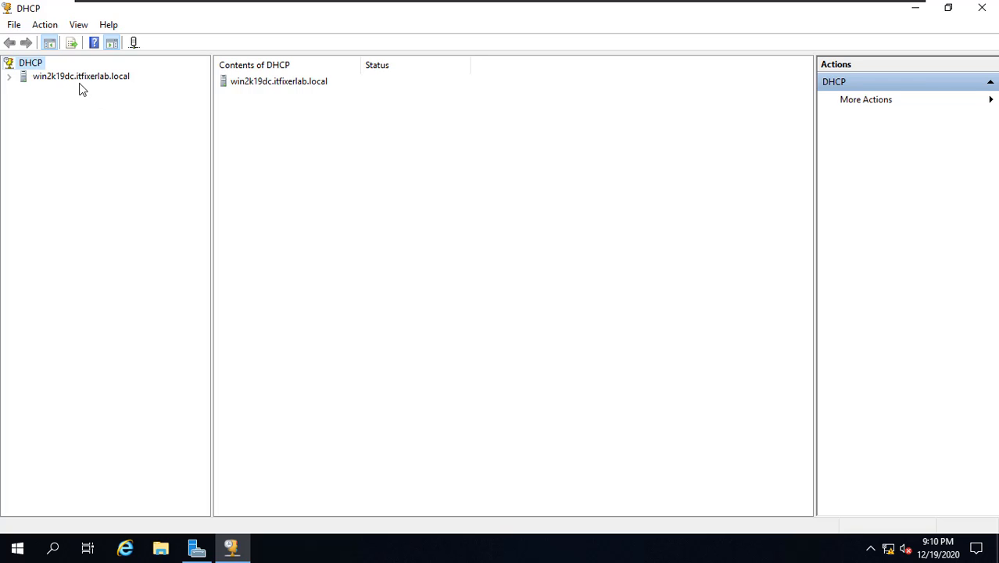
Step: Start the New Scope Wizard for IPv4 under the win2k19dc.itfixerlab.local server and proceed to the scope name
click(8, 77)
click(24, 90)
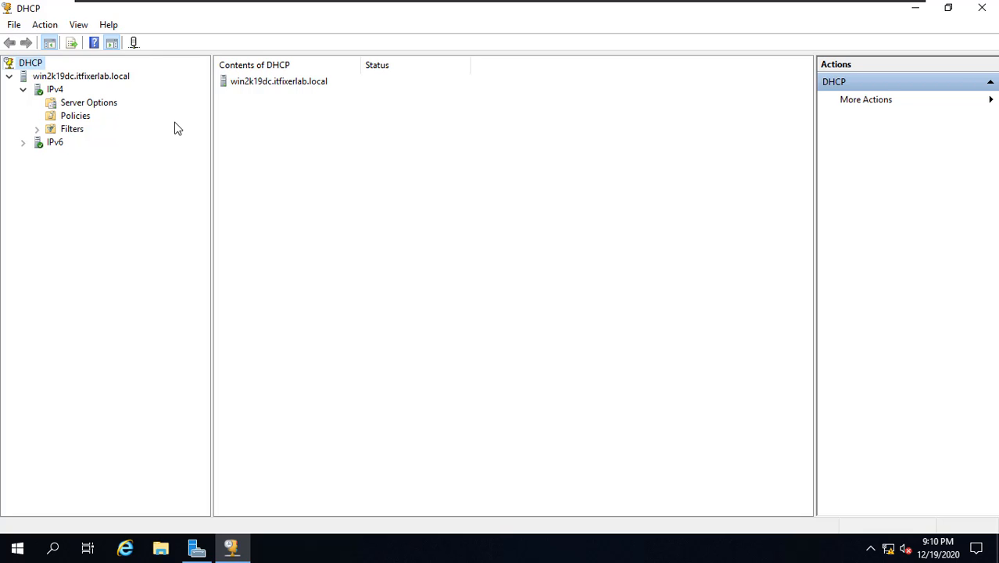
click(54, 90)
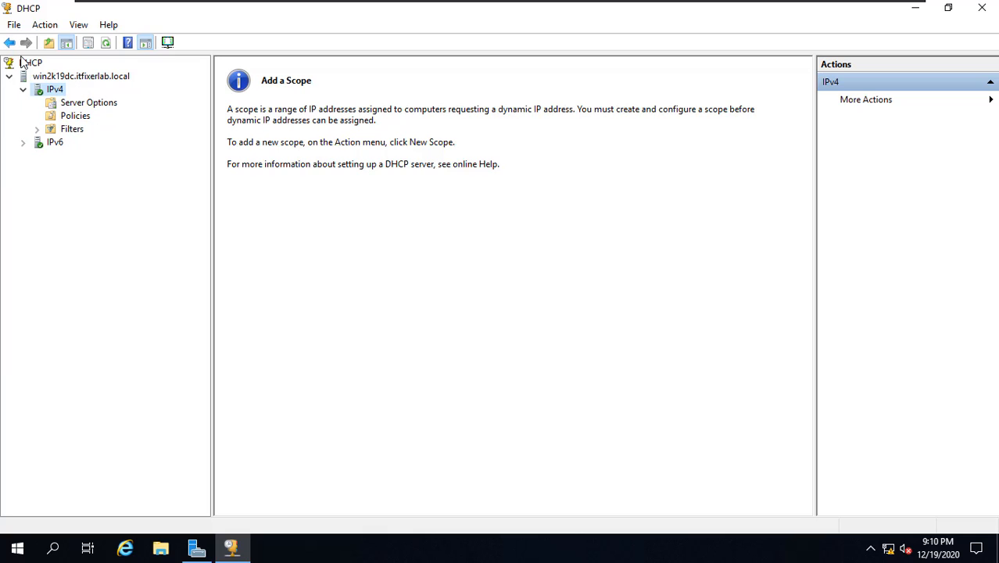
right_click(54, 93)
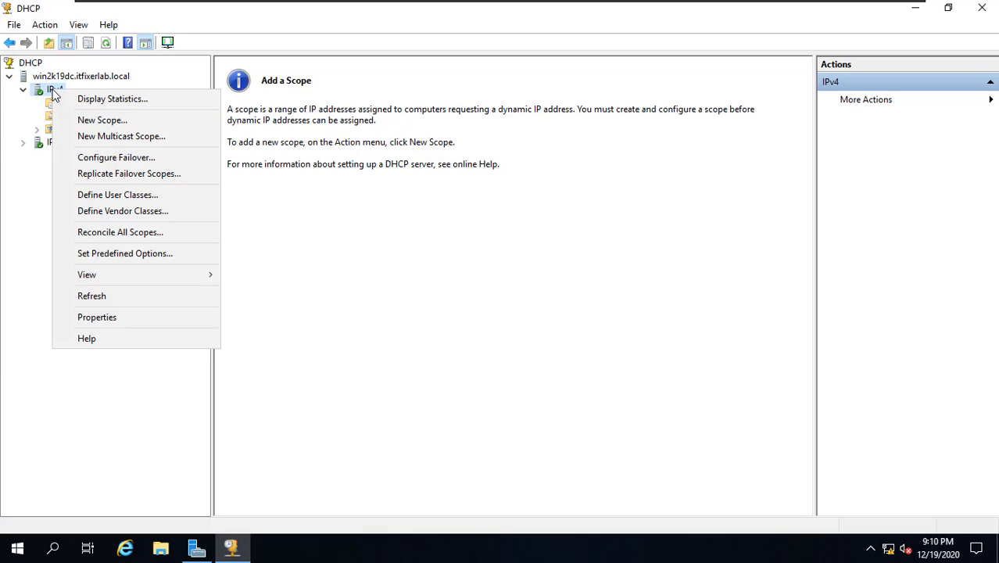
click(102, 121)
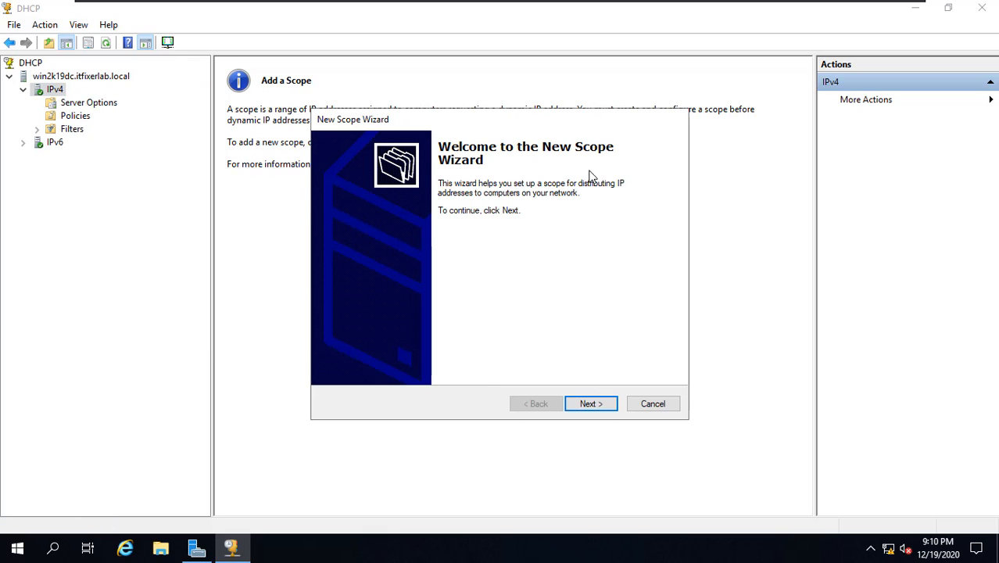
click(574, 404)
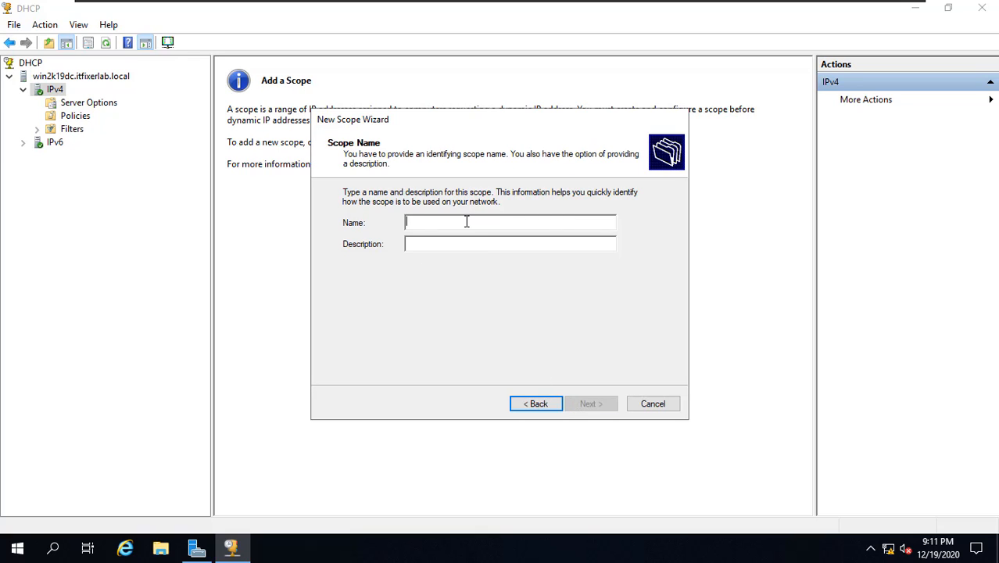
Step: Name the new scope "Head Office Subnet" and continue to the IP address range
text(H)
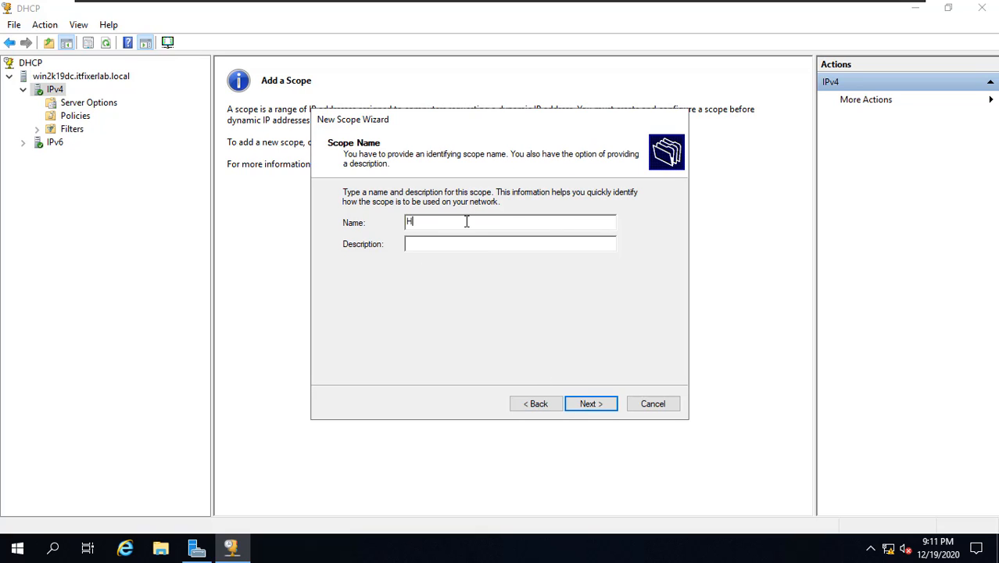
text(ead Office SU)
key(BackSpace)
text(ubnet)
click(581, 403)
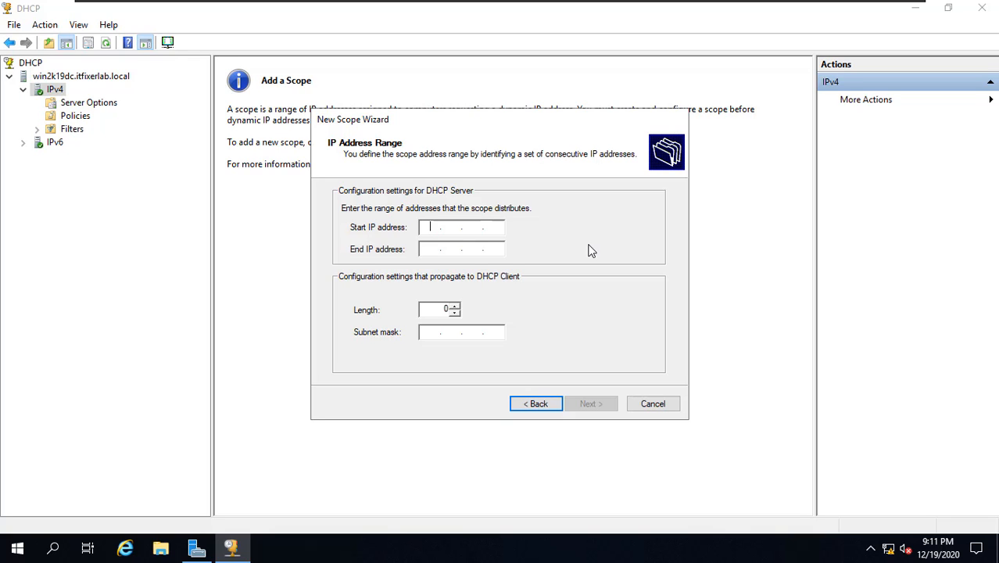
Step: Set the scope's address range to 10.60.60.101 through 10.60.60.200 with a subnet mask length of 24, and continue to the exclusions
text(10.60.60.101)
click(448, 246)
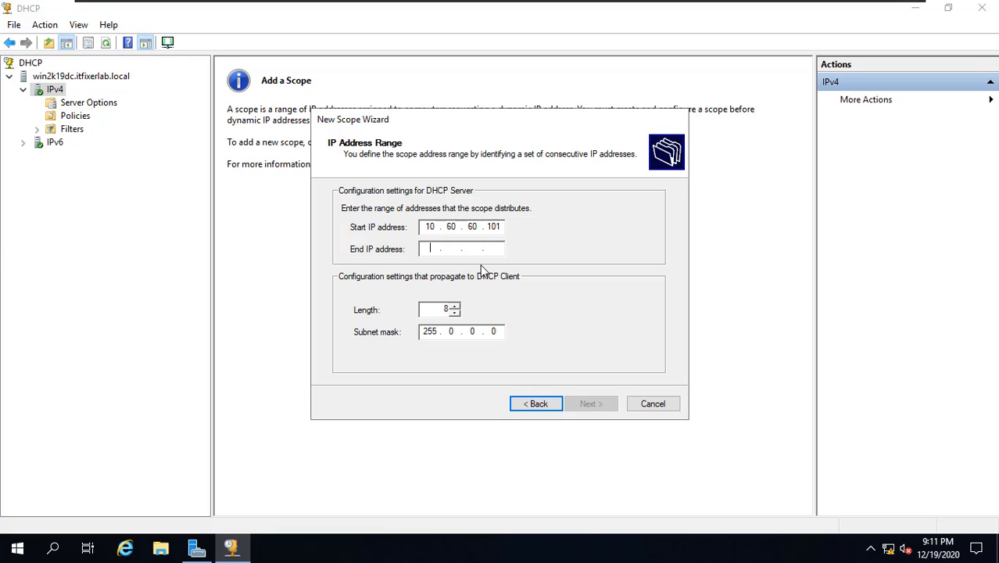
text(10.)
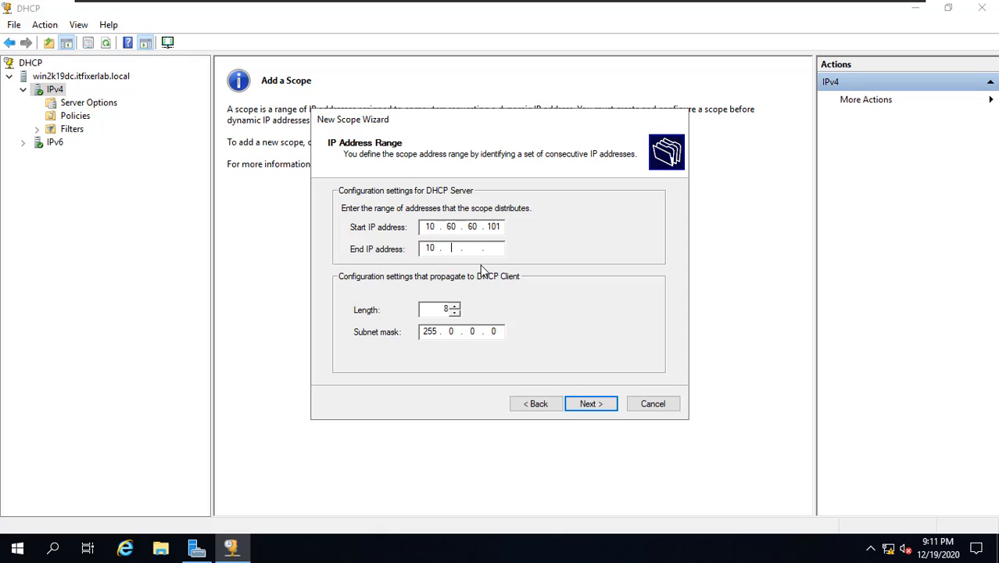
text(60.60.200)
double_click(429, 307)
text(25)
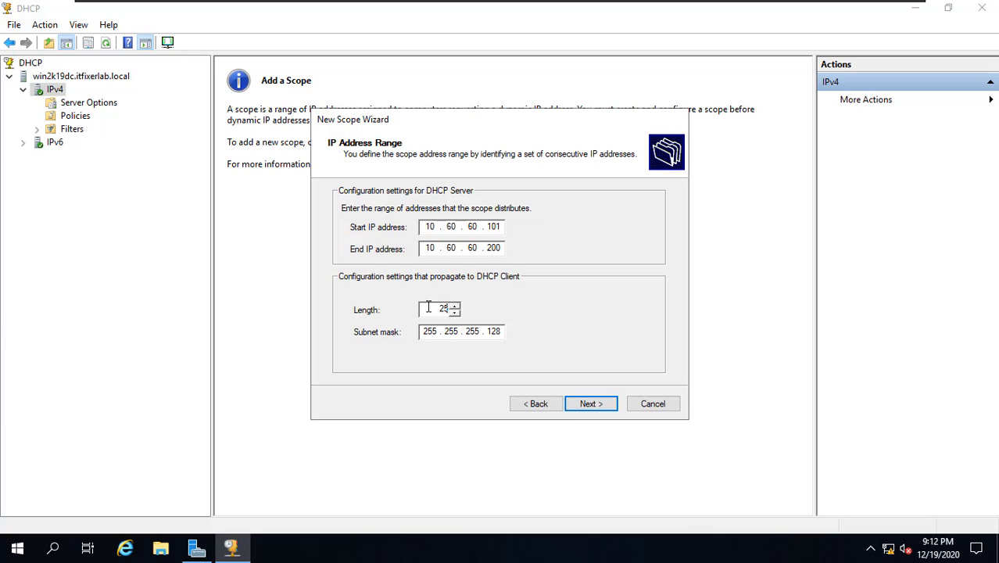
key(BackSpace)
text(4)
click(590, 404)
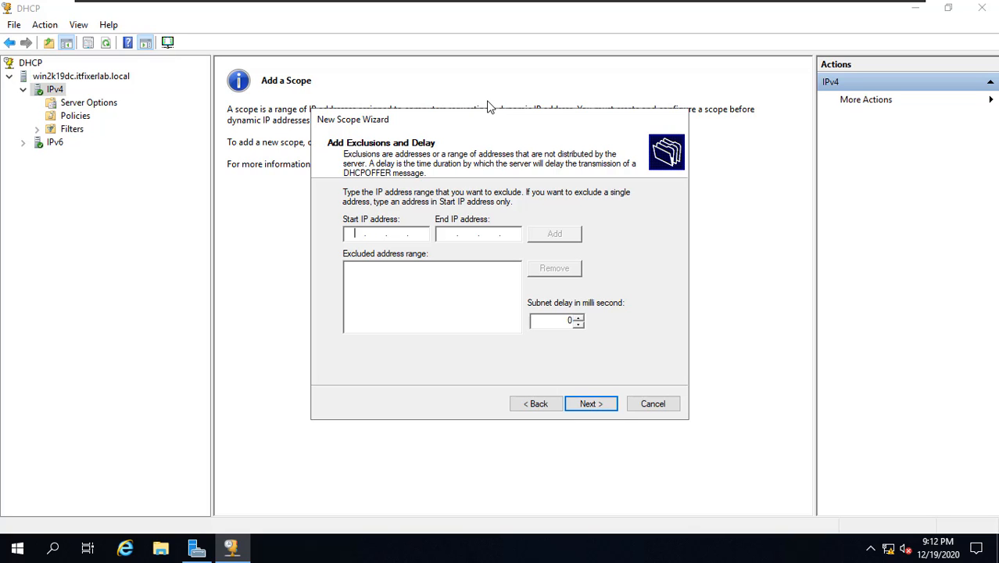
Step: Try to exclude the address range 10.60.60.50 to 10.60.60.59 from the scope
text(10 . 60 . 60 . 50)
key(Tab)
text(10.10)
key(BackSpace)
key(BackSpace)
text(60 . )
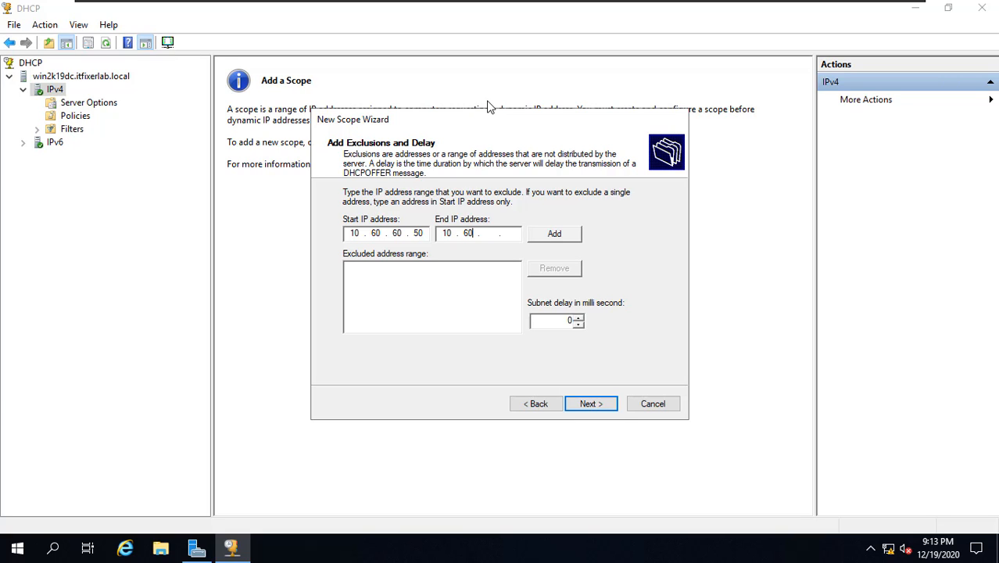
text(60 . 59)
click(561, 234)
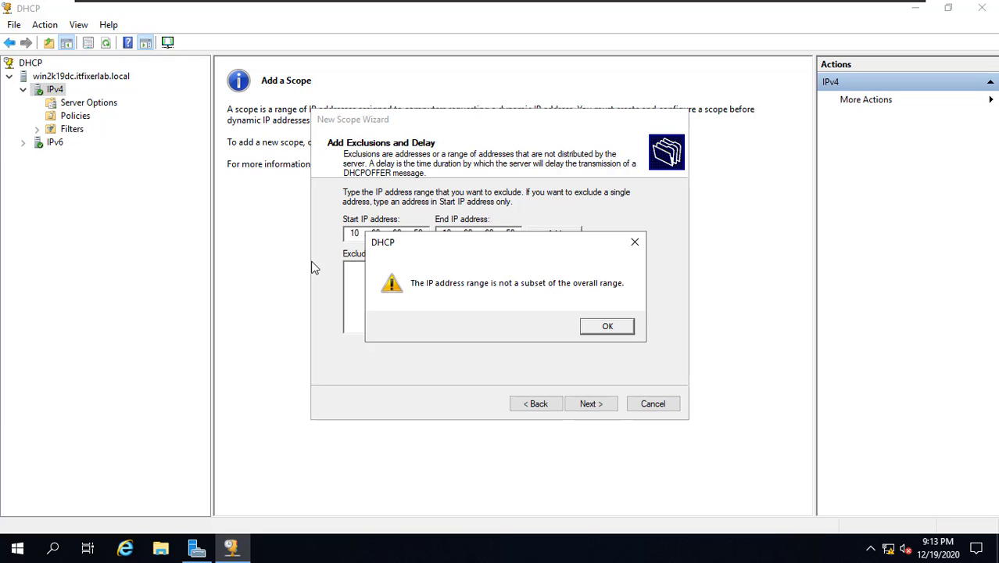
click(615, 327)
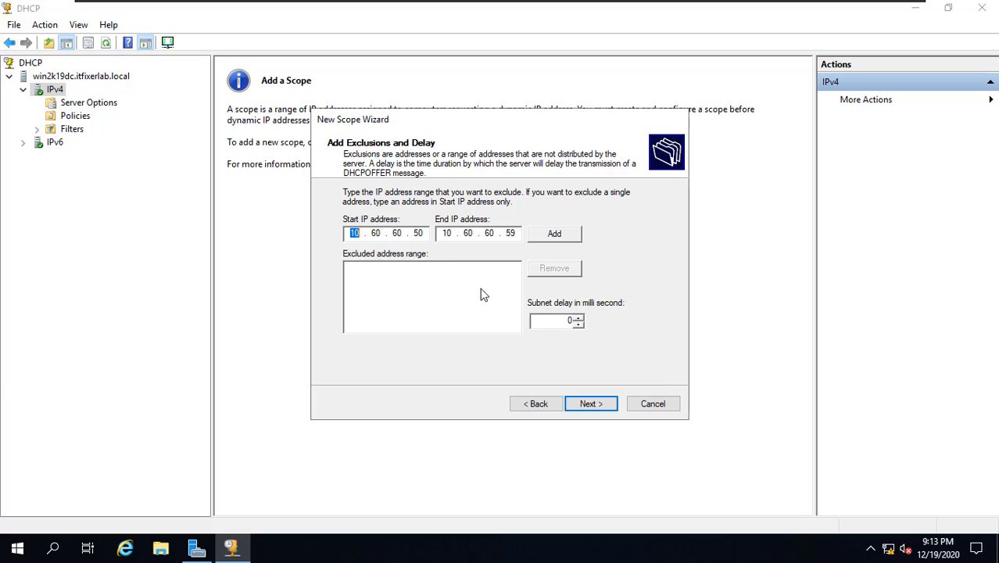
Step: Correct the exclusion to 10.60.60.150 through 10.60.60.159, add it, and continue to the lease duration
click(413, 233)
text(1)
click(506, 233)
text(1)
click(552, 233)
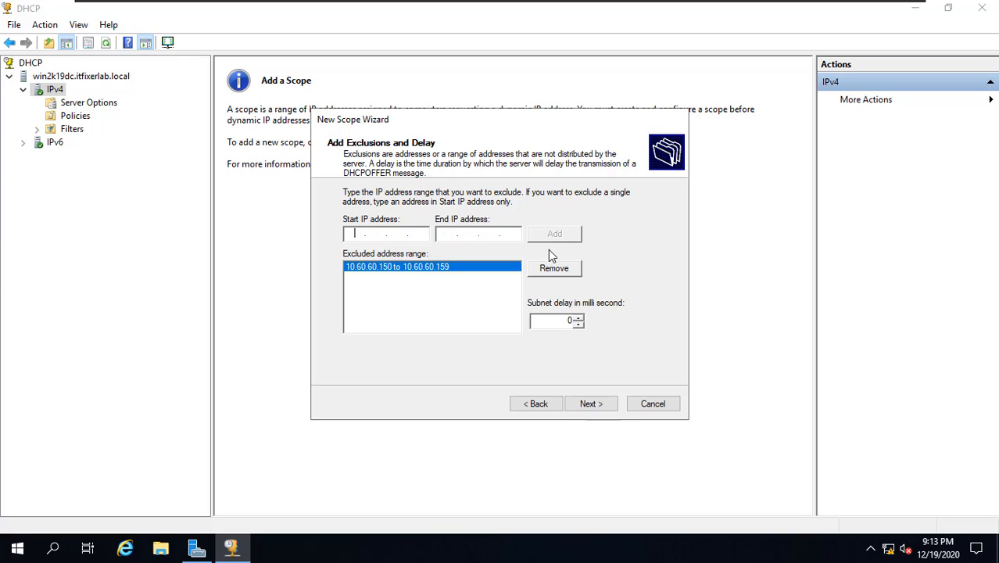
click(585, 407)
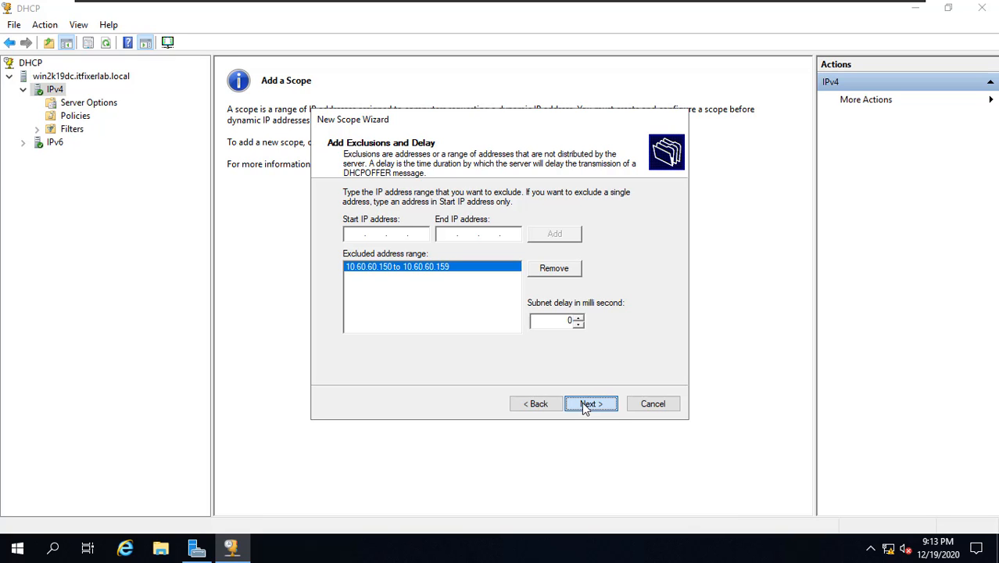
click(585, 407)
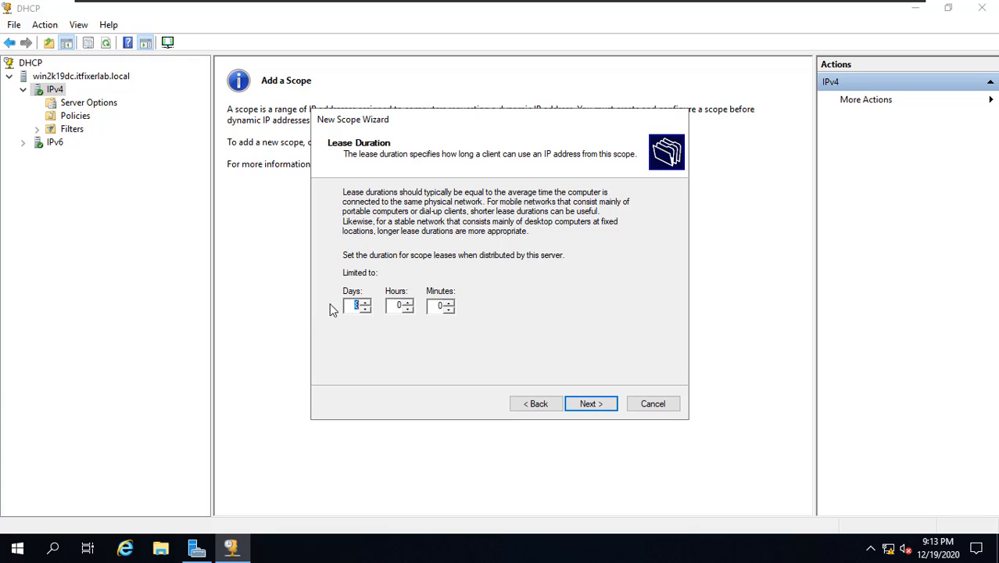
Step: Adjust the number of days in the scope's lease duration and continue to the DHCP options
click(366, 309)
key(Tab)
click(592, 405)
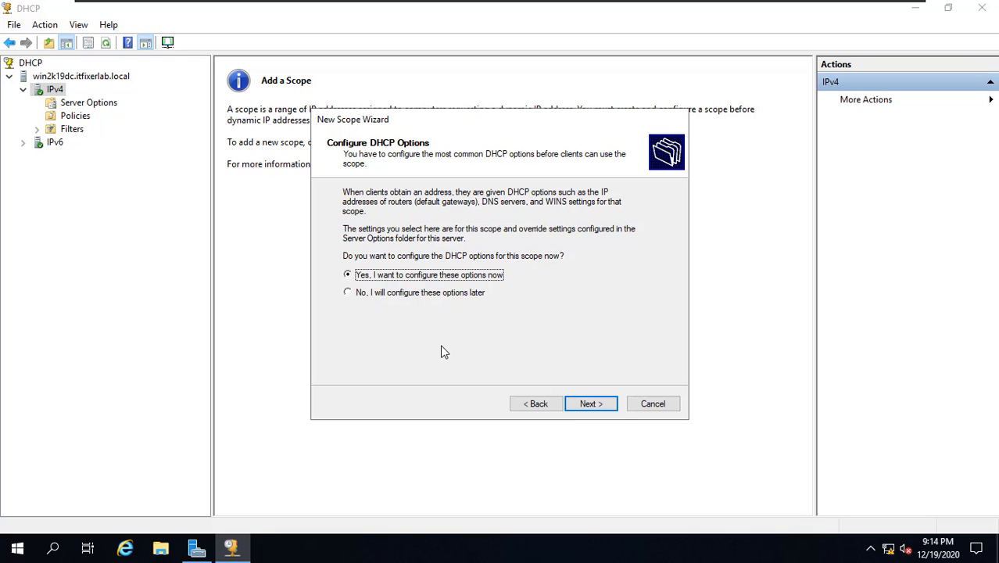
Step: Configure the scope options now, adding 10.60.60.10 as the default gateway and keeping the preset itfixerlab.local domain and DNS server
click(590, 404)
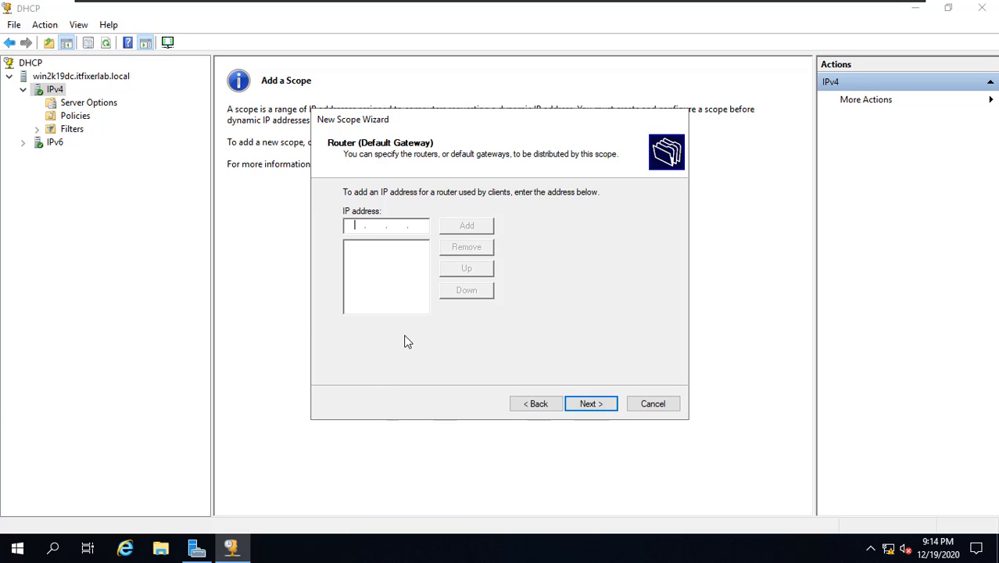
text(10 . 60 . 60 . 10)
click(467, 226)
click(591, 404)
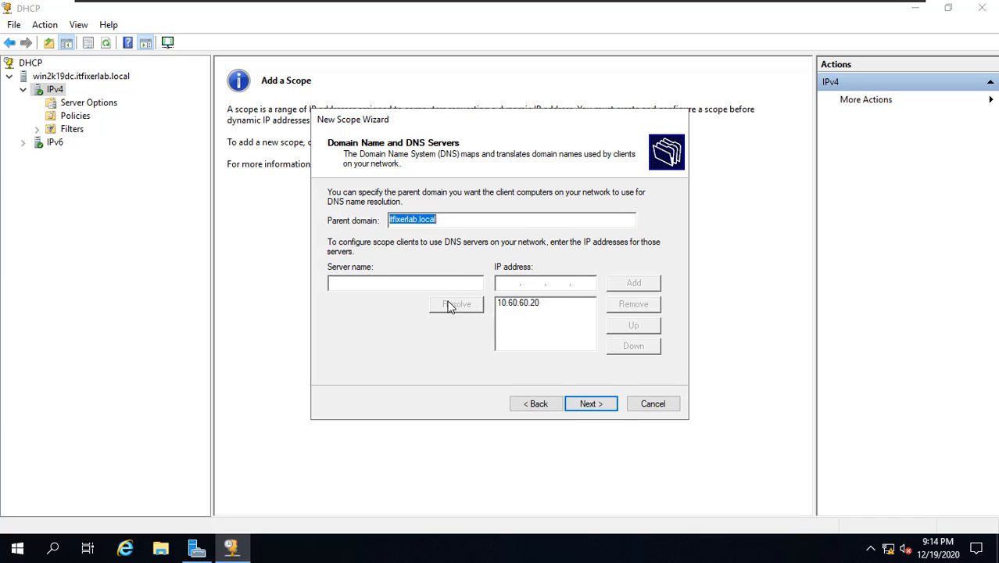
click(517, 282)
click(591, 405)
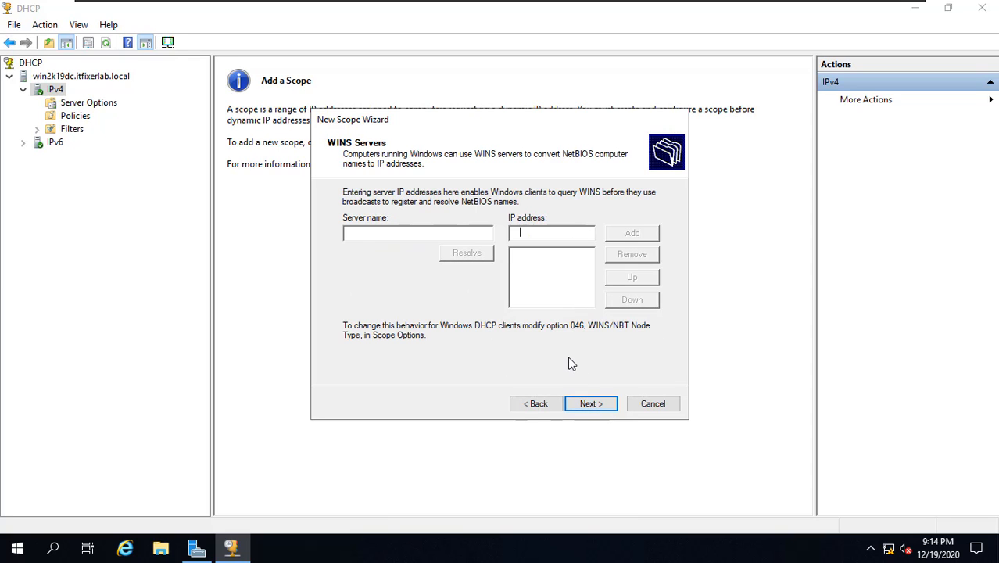
Step: Leave the WINS servers empty, activate the scope now and finish the New Scope Wizard
click(589, 406)
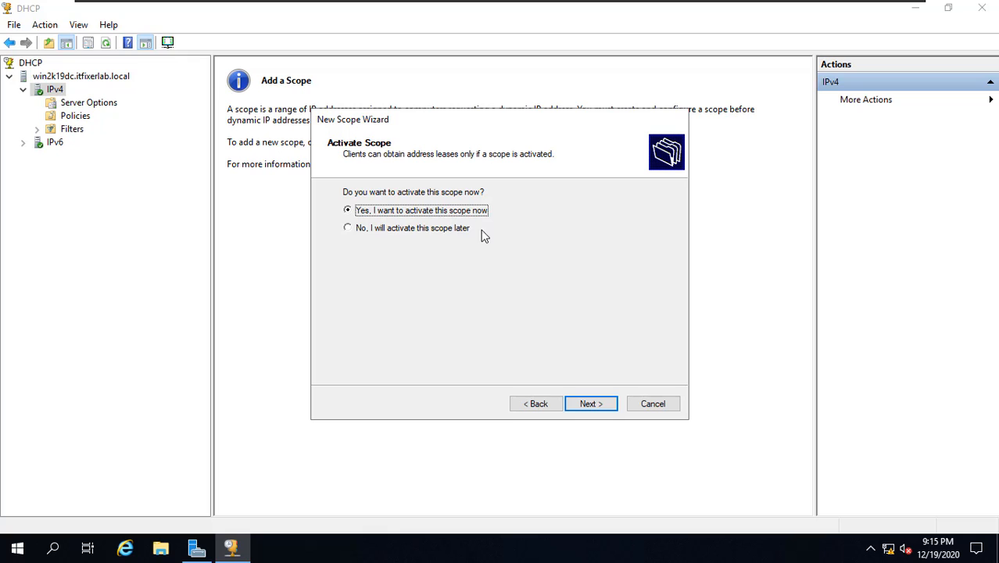
click(592, 406)
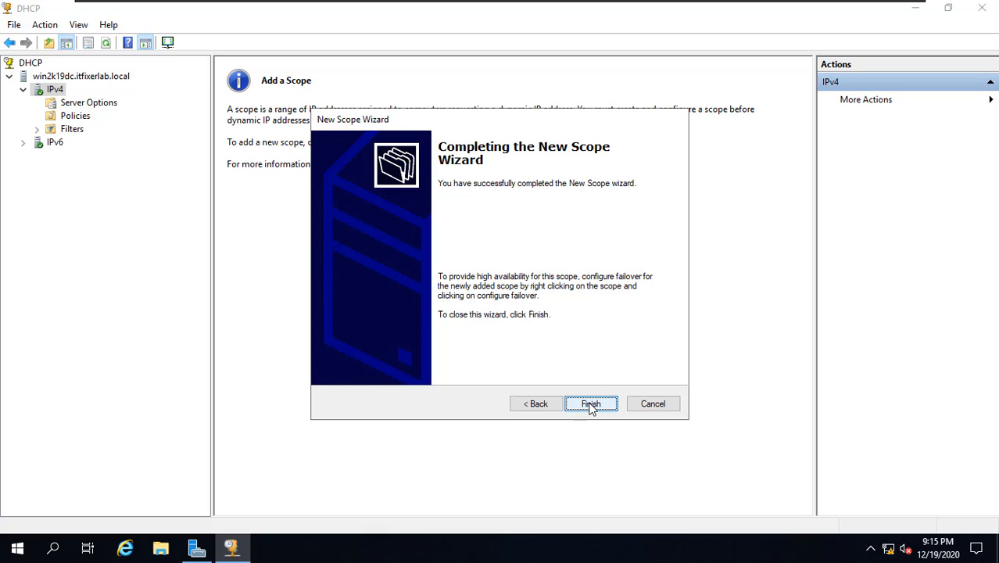
click(592, 405)
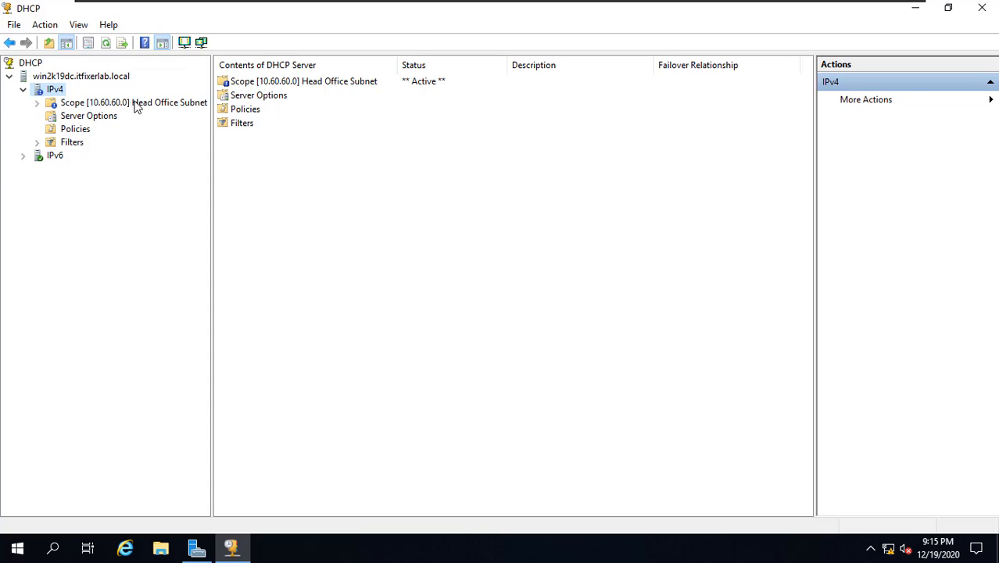
Step: Expand the Head Office Subnet scope and review its address pool entries, address leases, reservations and scope options
double_click(92, 105)
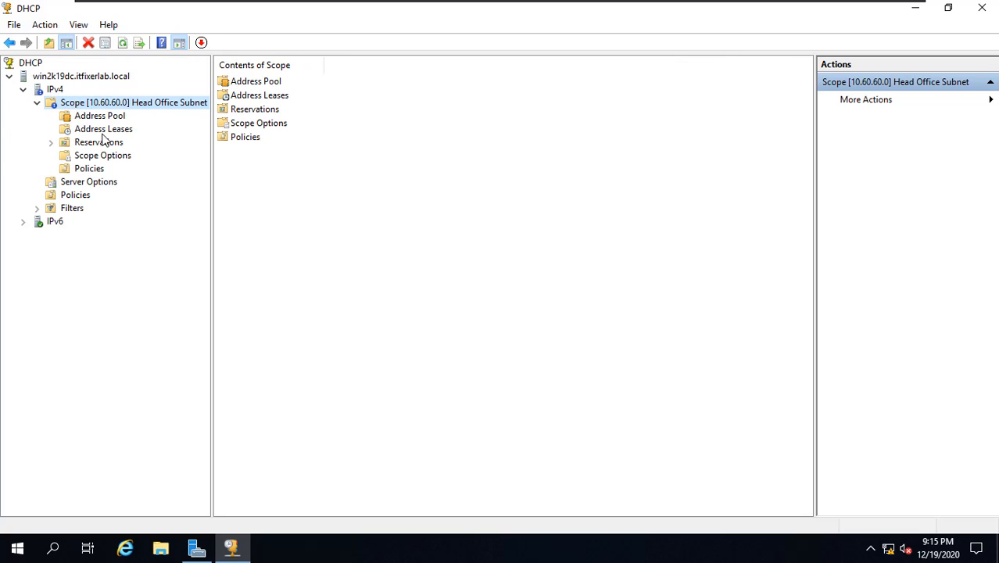
click(100, 119)
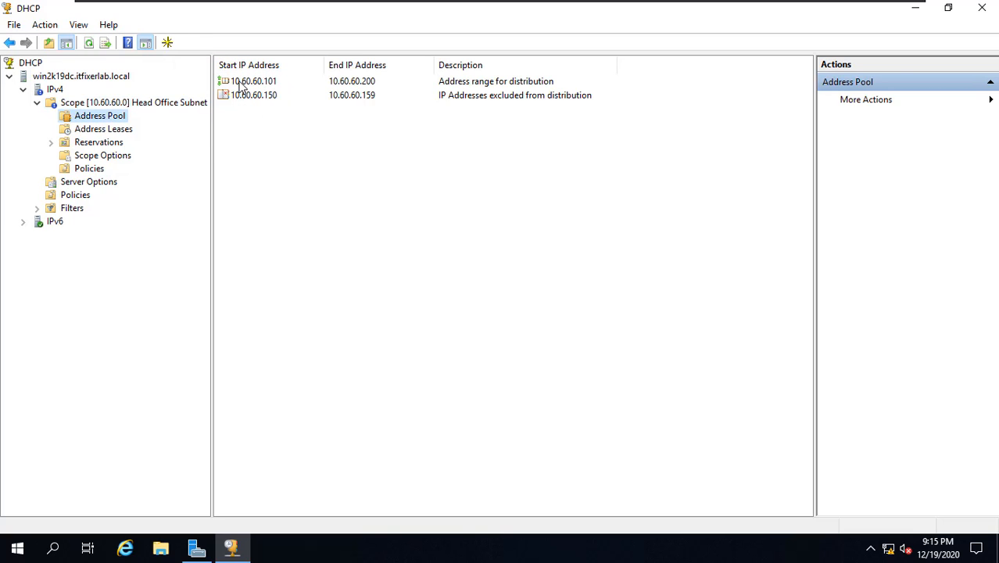
click(242, 83)
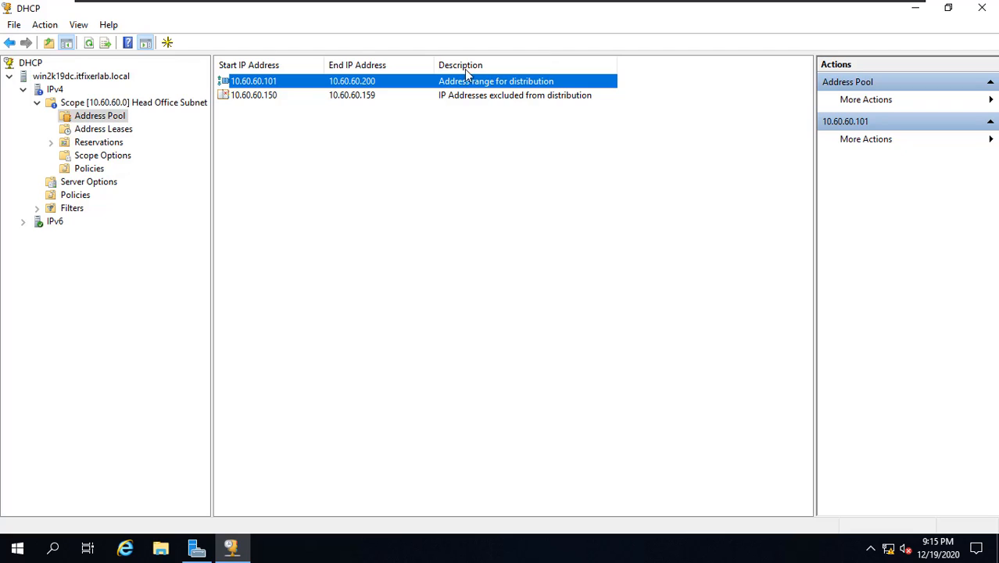
click(264, 97)
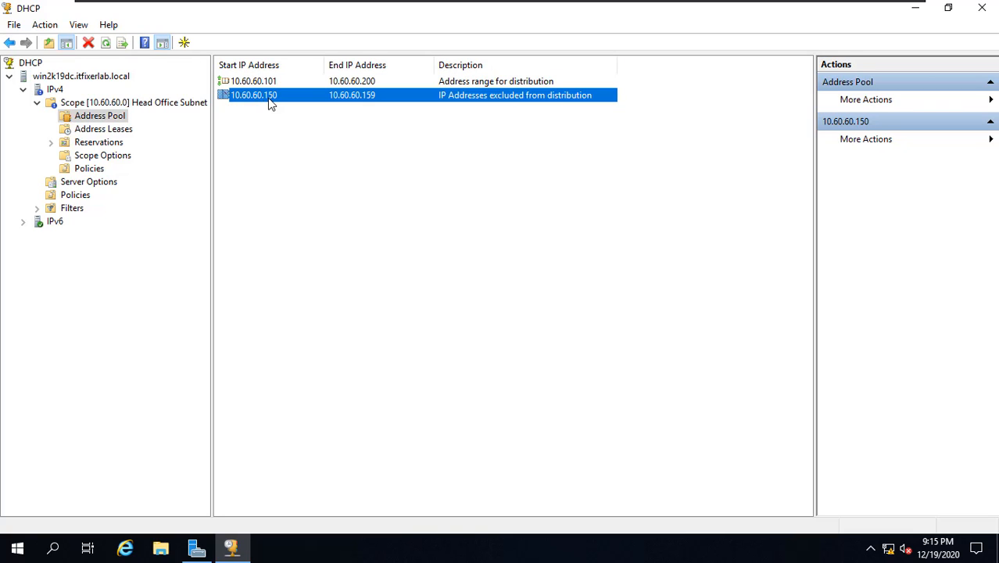
click(104, 130)
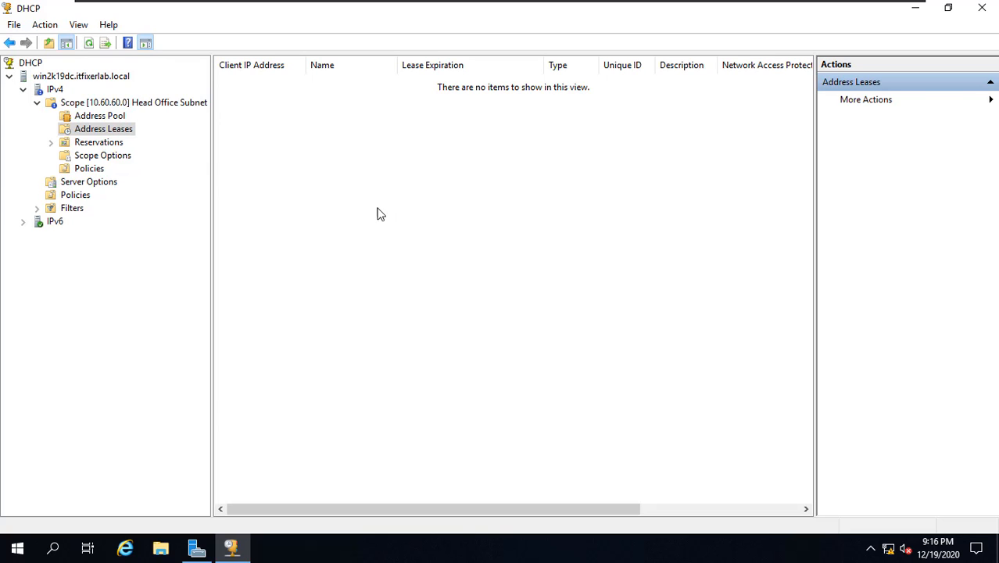
click(106, 144)
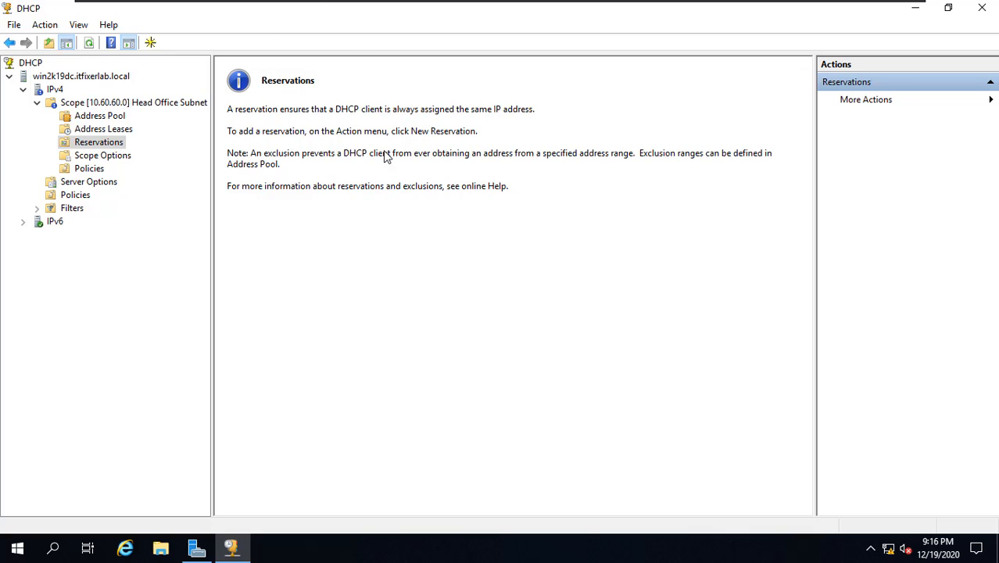
click(100, 157)
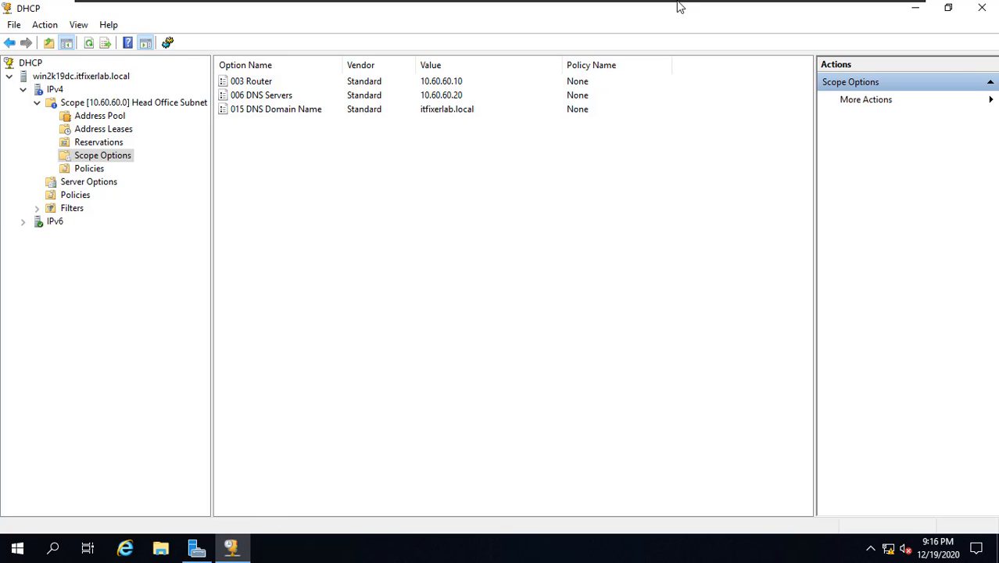
Step: Minimize the full-screen server session and switch to the browser showing the IT FIXER TV YouTube channel
mouse_move(687, 3)
click(871, 11)
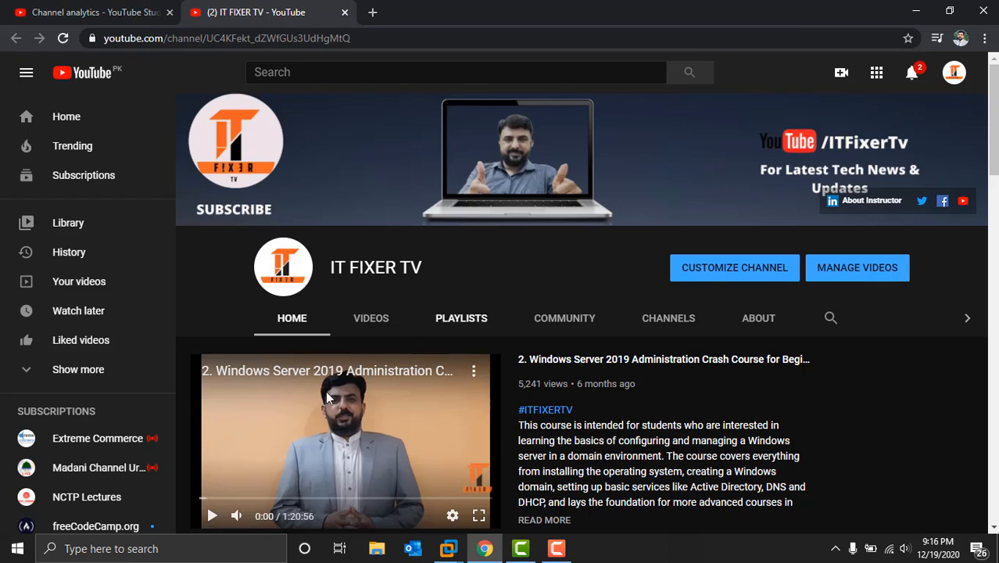